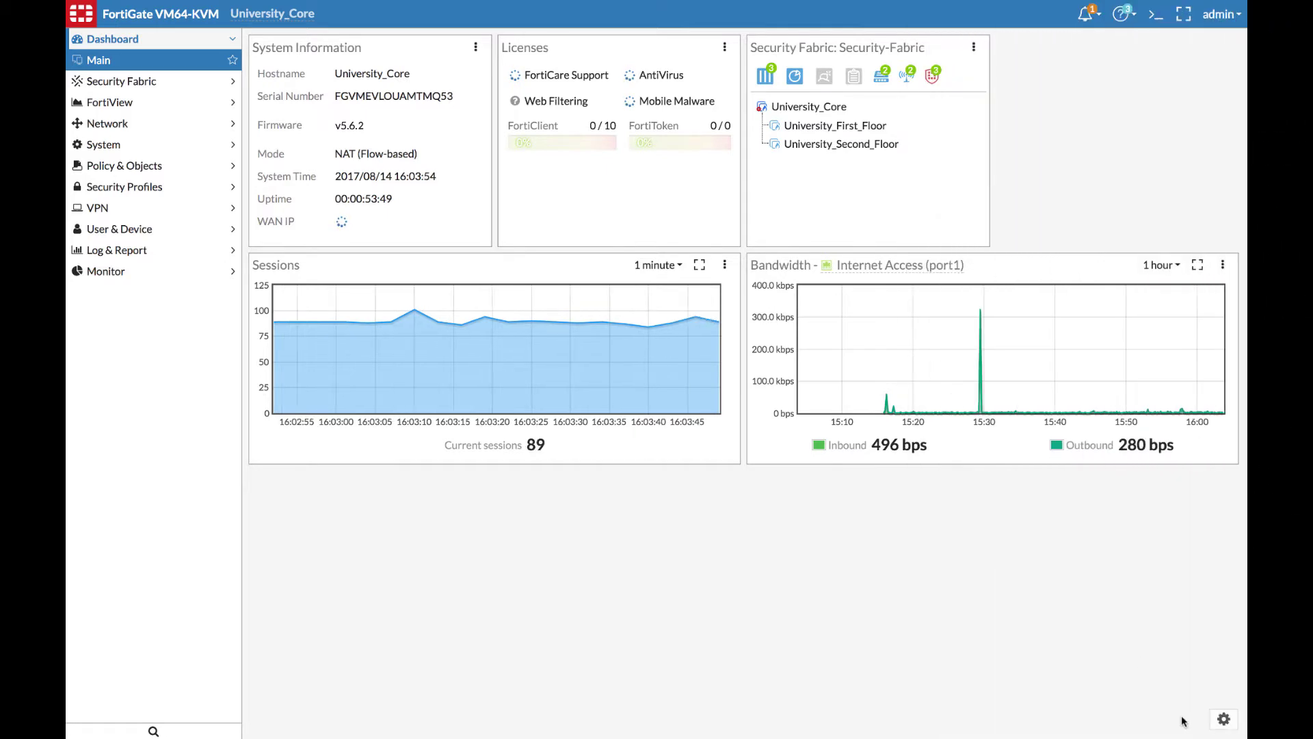
- Add a dashboard named 'Vulnerabilities' and select it in the sidebar
click(1224, 721)
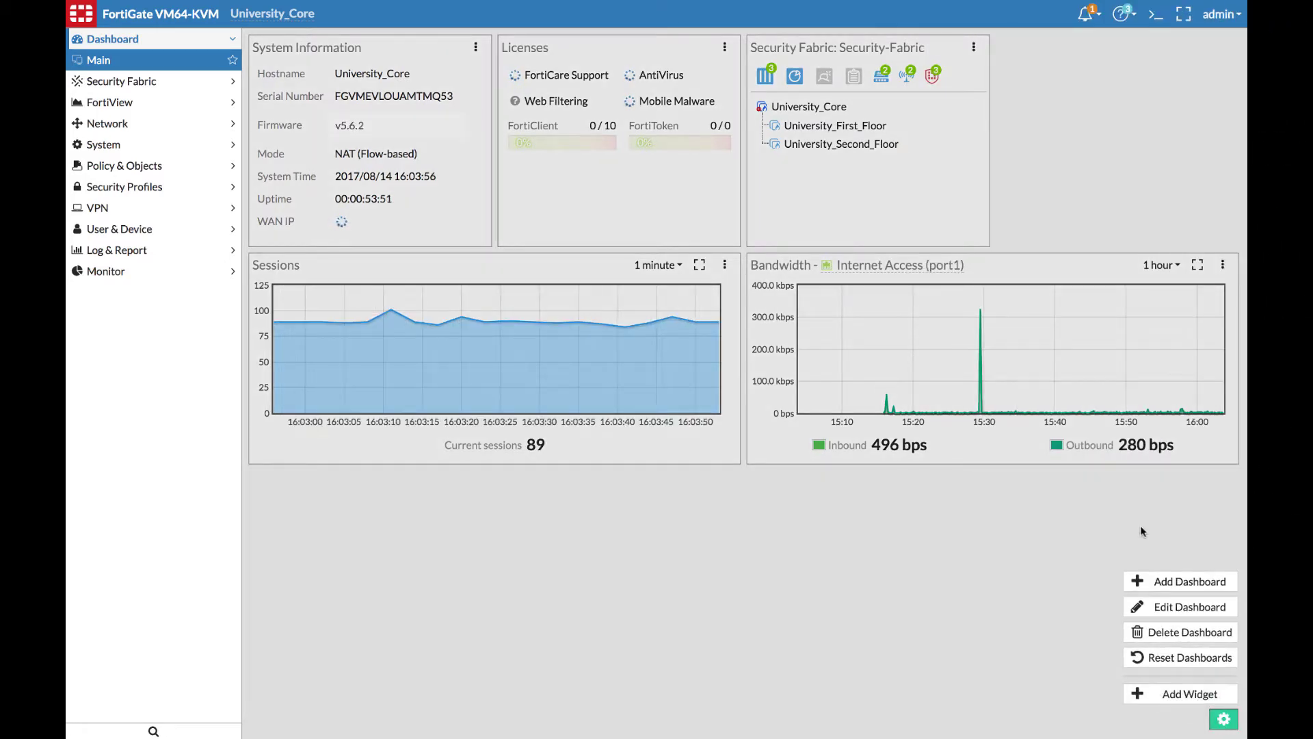
click(1200, 586)
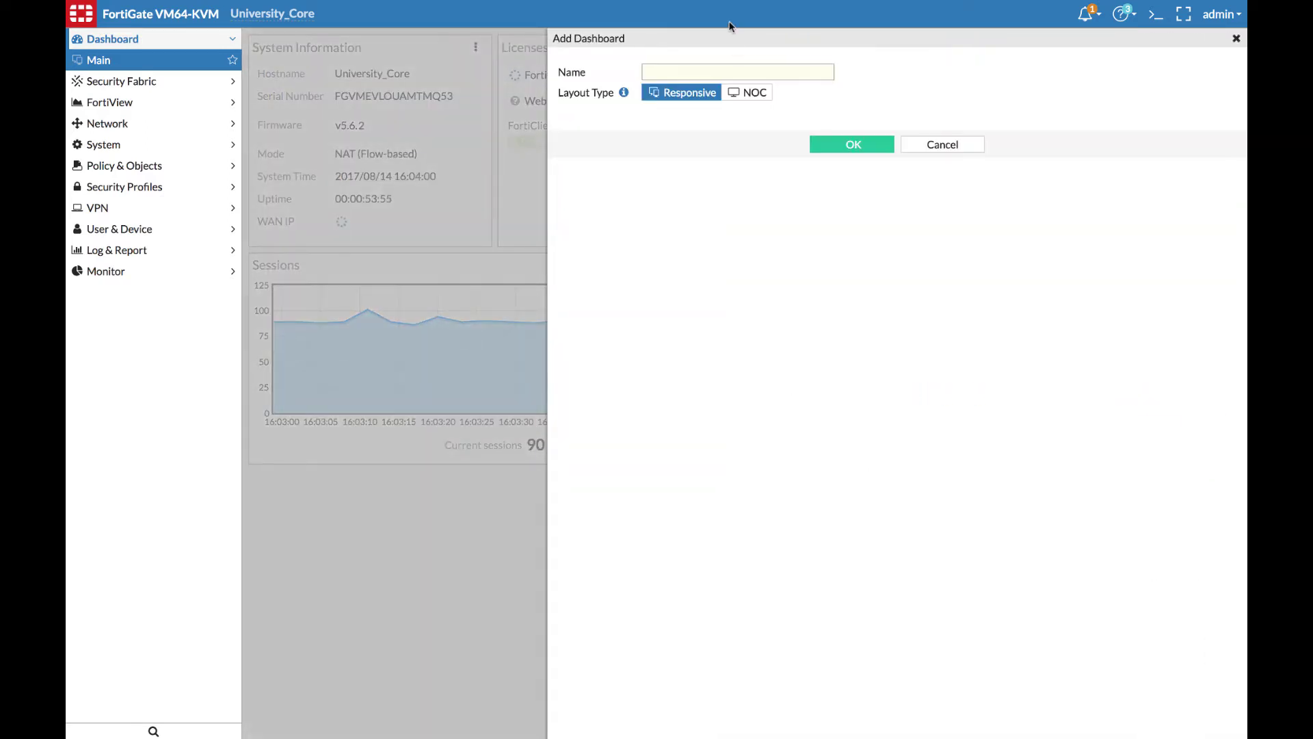
click(730, 71)
text(Vulnera)
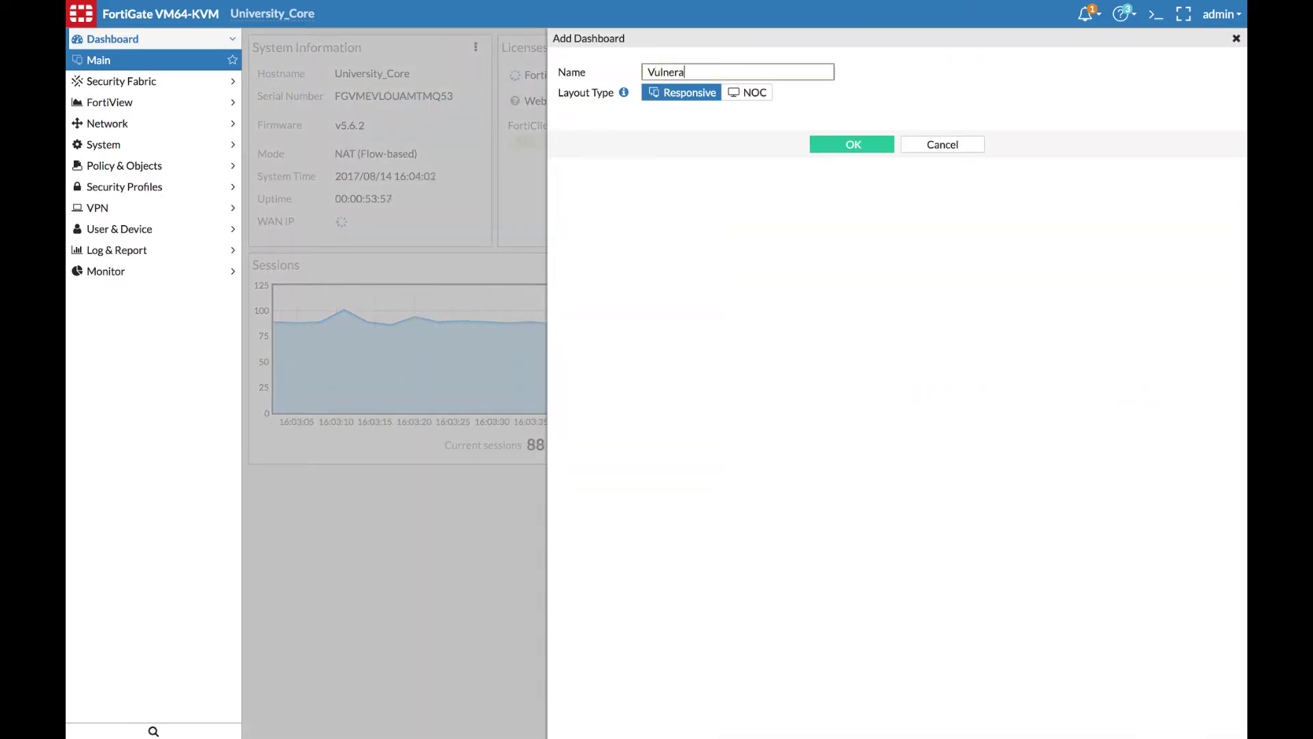
text(bilities)
click(829, 146)
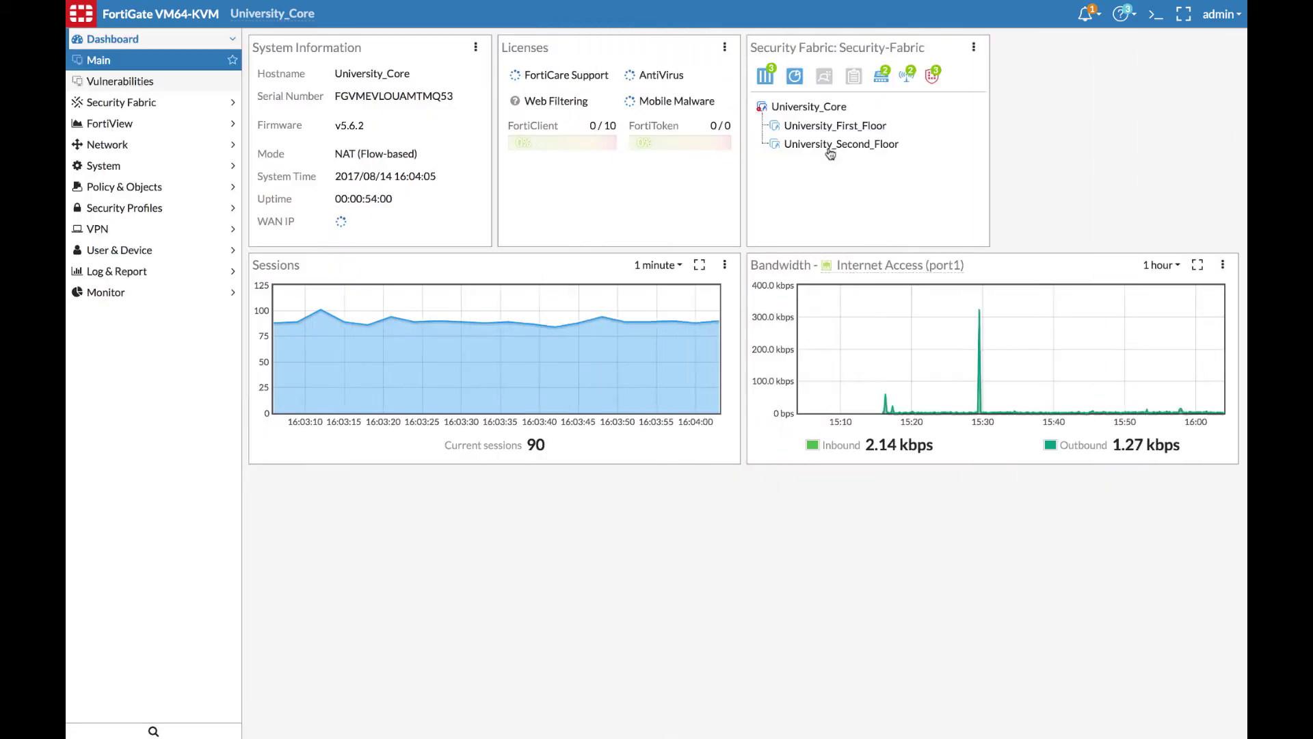
click(185, 91)
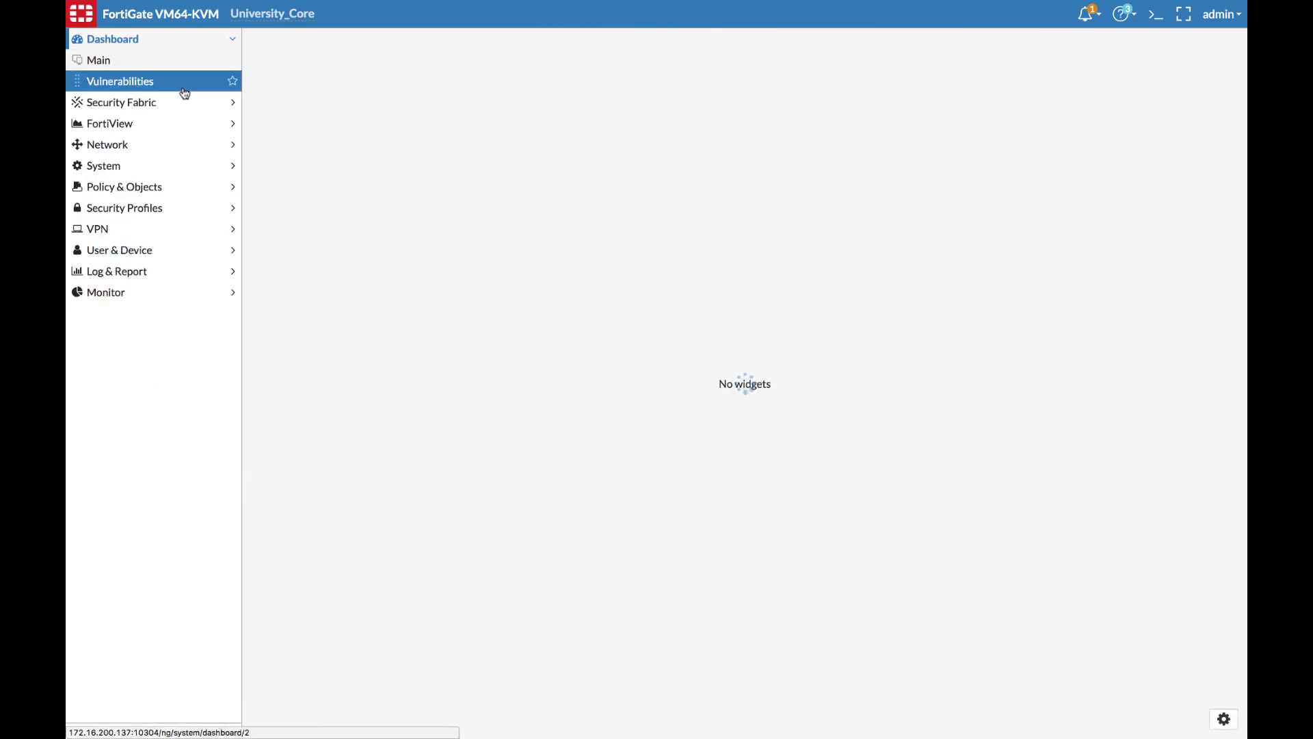
- Add the Host Scan Summary and Vulnerabilities Summary widgets to the Vulnerabilities dashboard
click(1224, 722)
click(1193, 696)
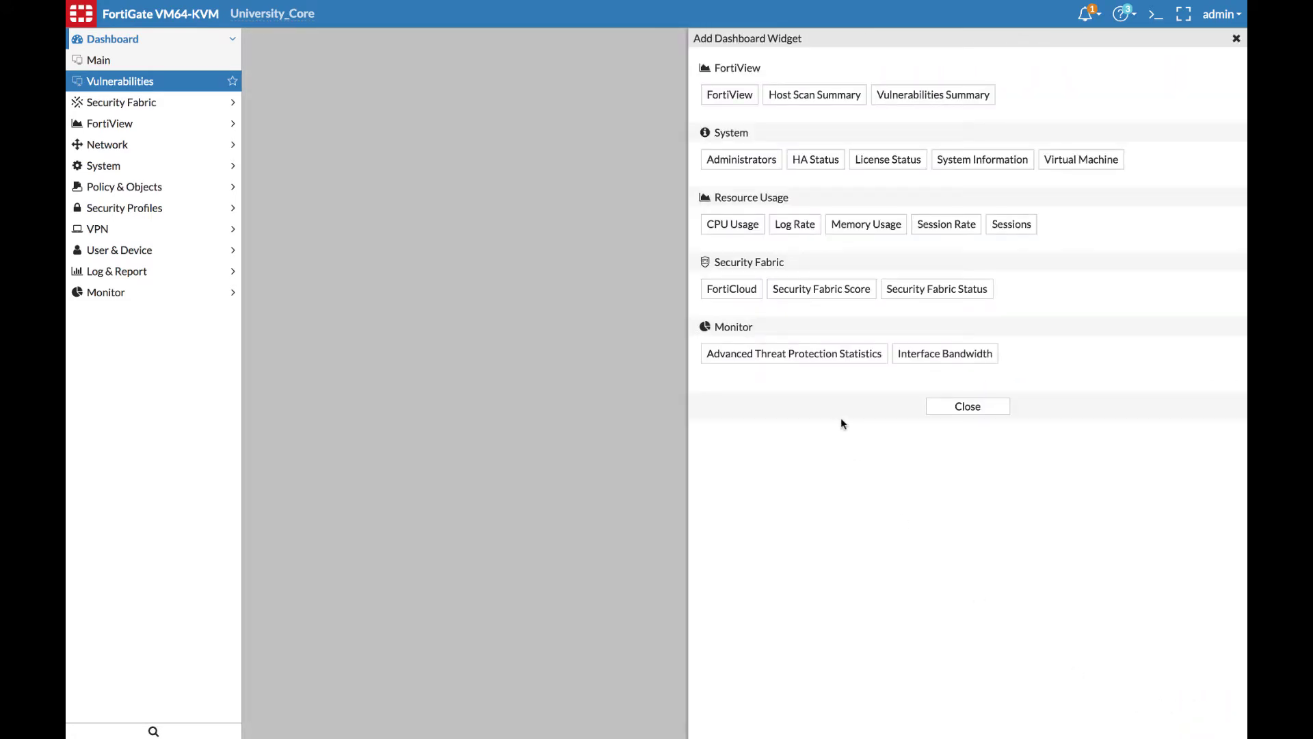
click(818, 96)
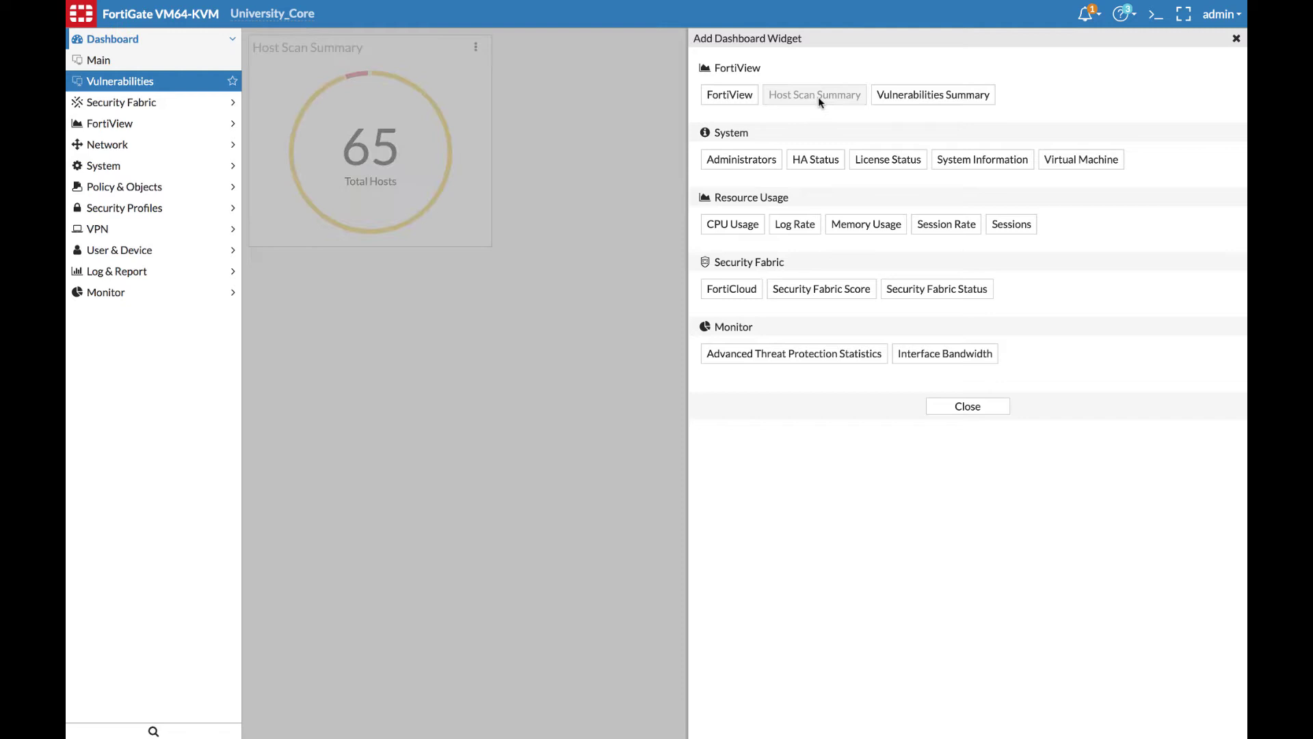
click(919, 108)
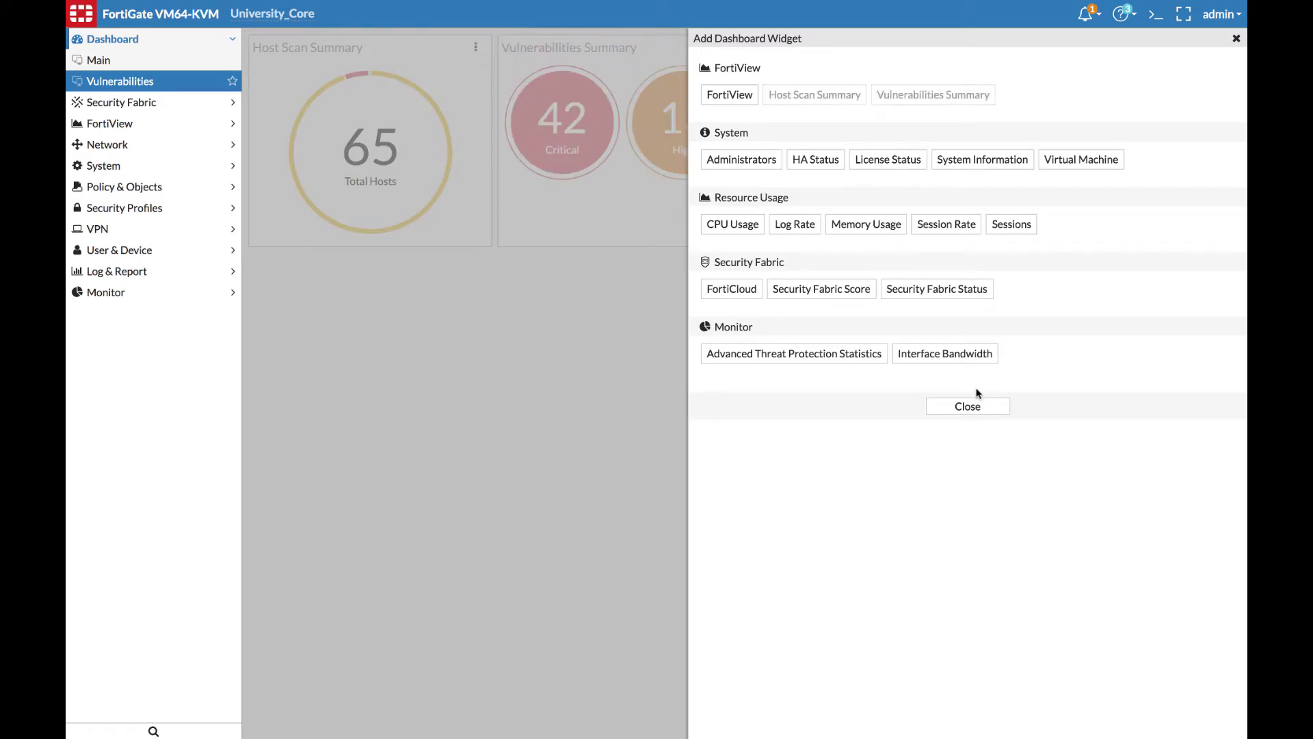
click(979, 406)
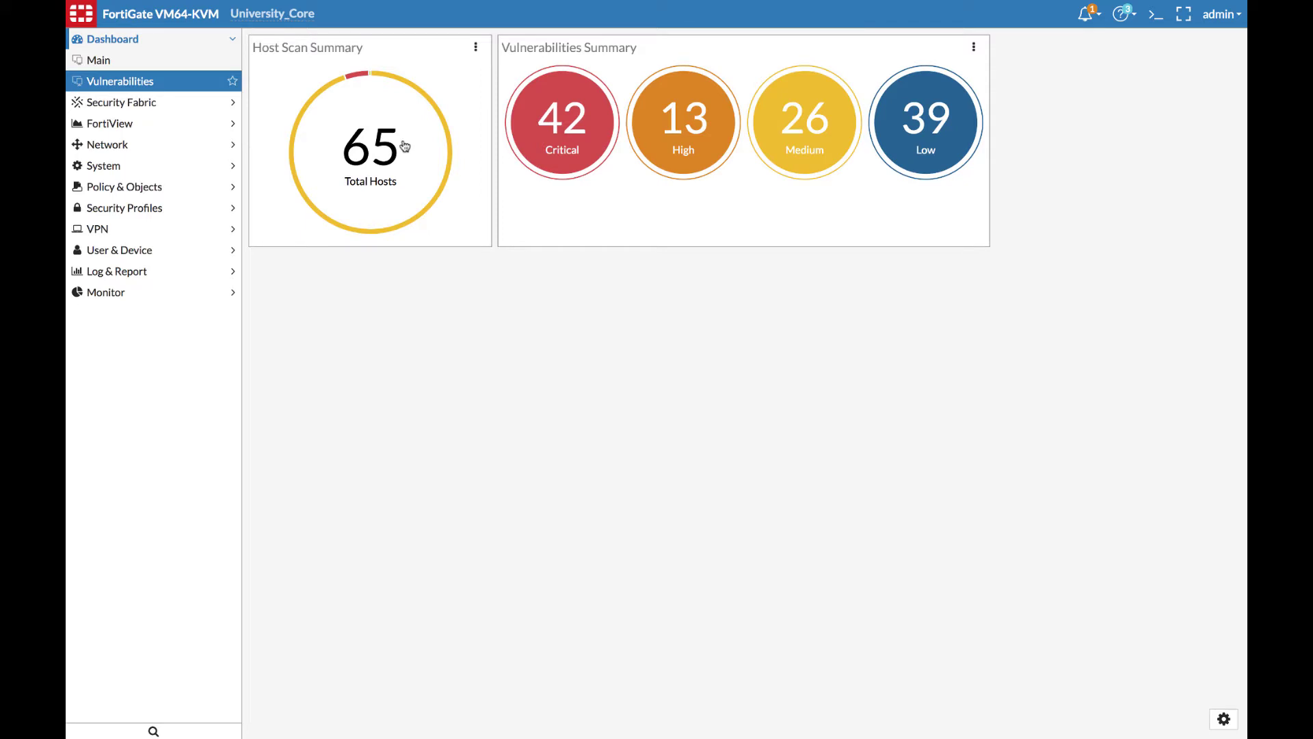
mouse_move(430, 105)
mouse_move(361, 80)
- Open Security Fabric Physical Topology and switch device bubbles from Device Traffic to Vulnerability
click(205, 103)
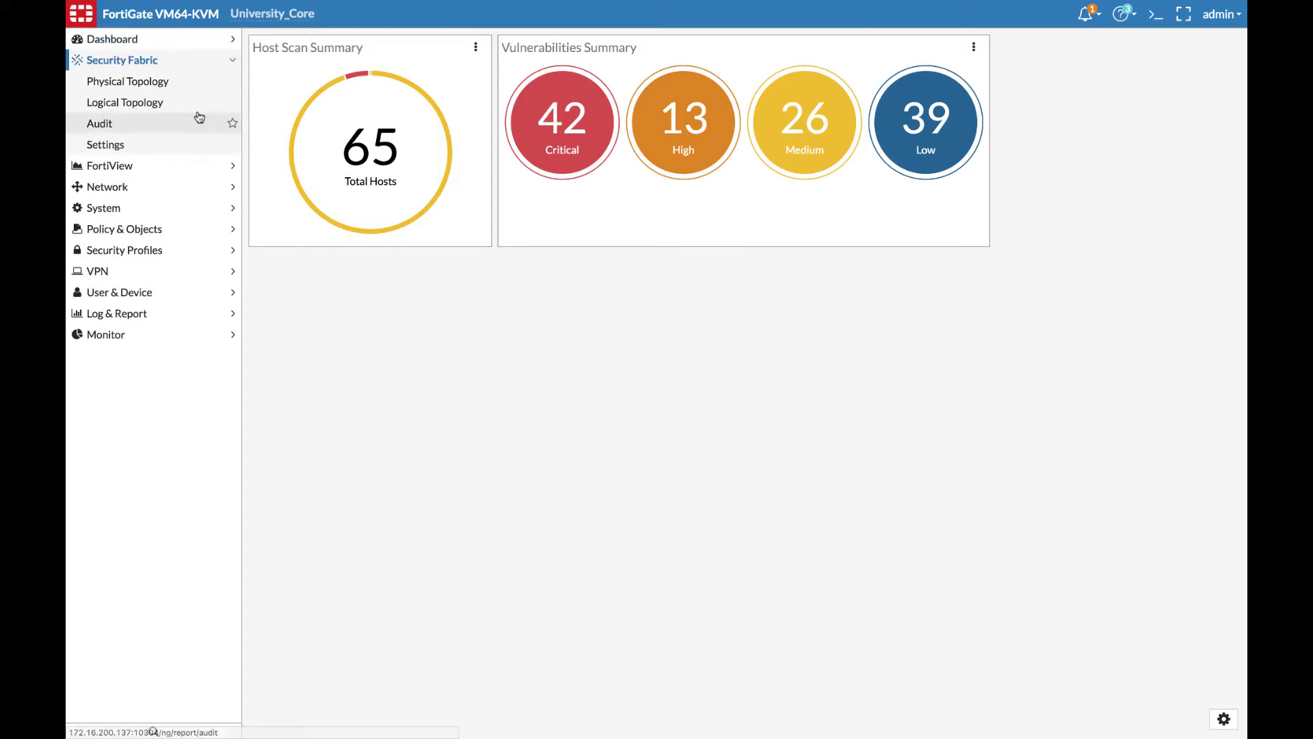
click(188, 90)
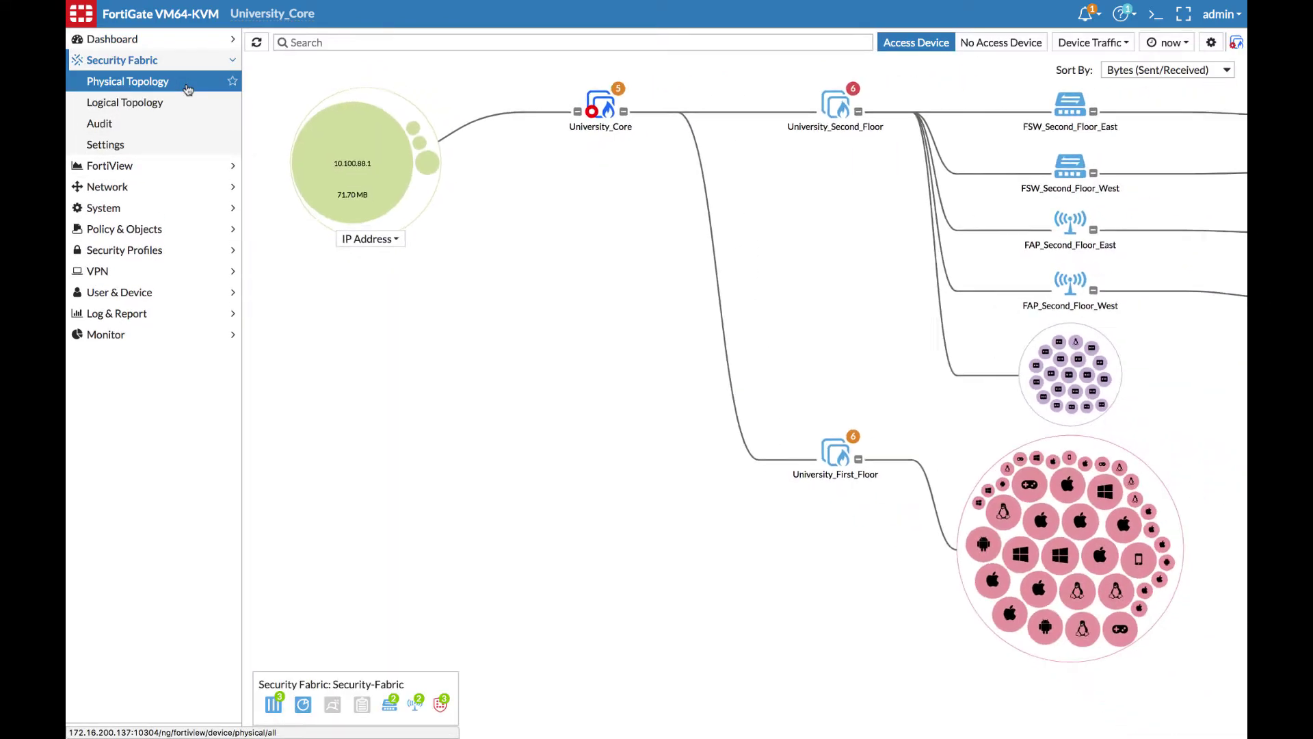
click(1090, 45)
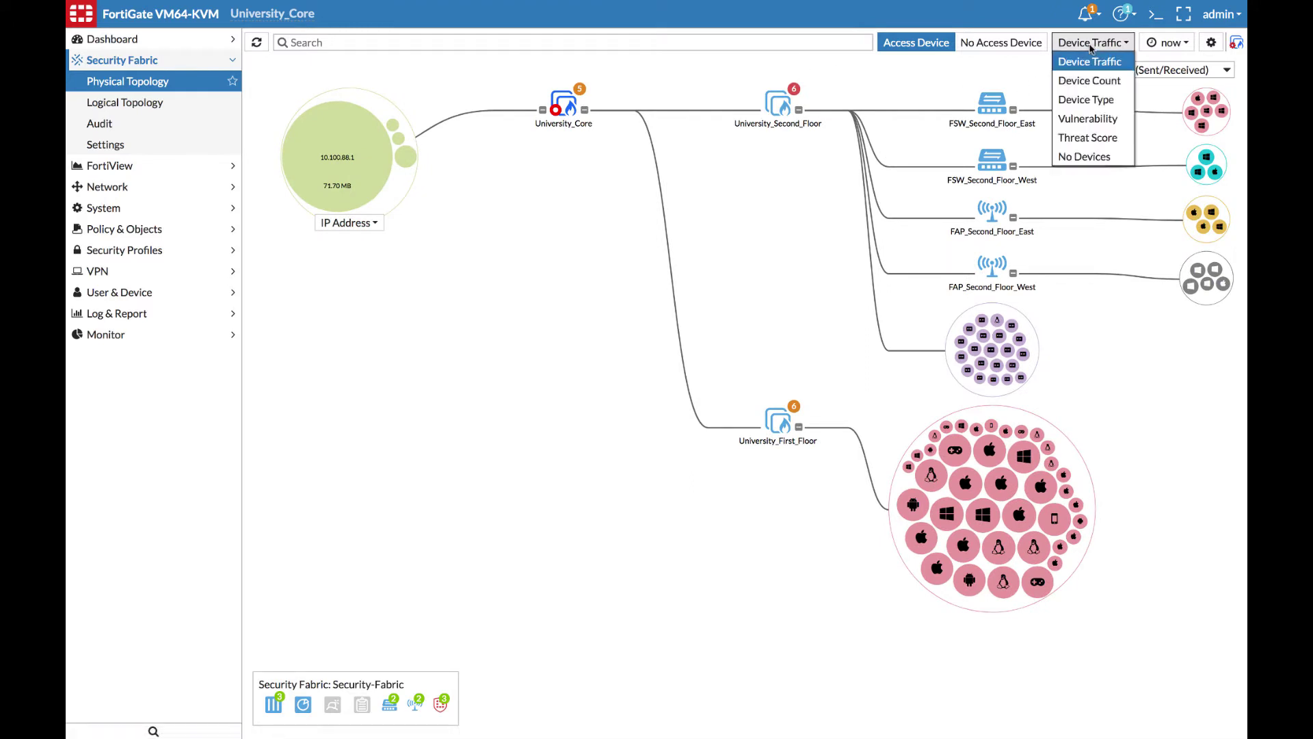
click(1085, 122)
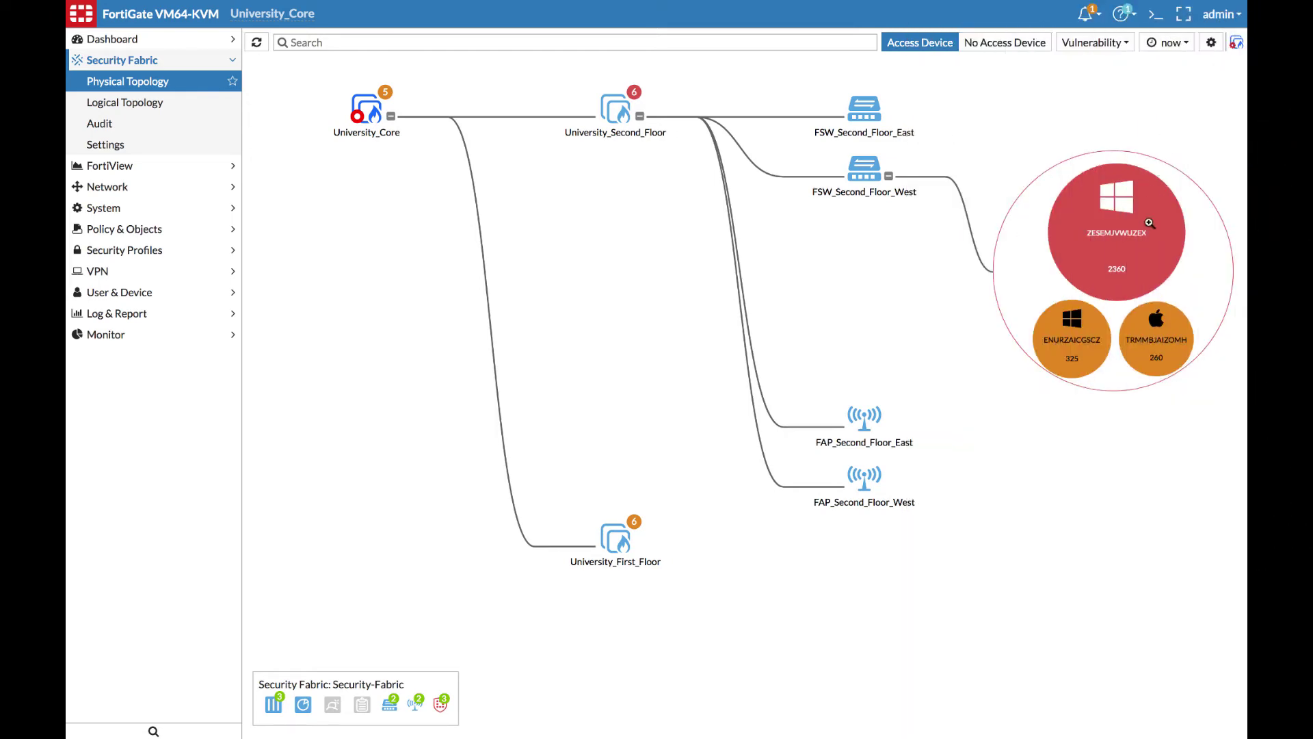
mouse_move(1149, 223)
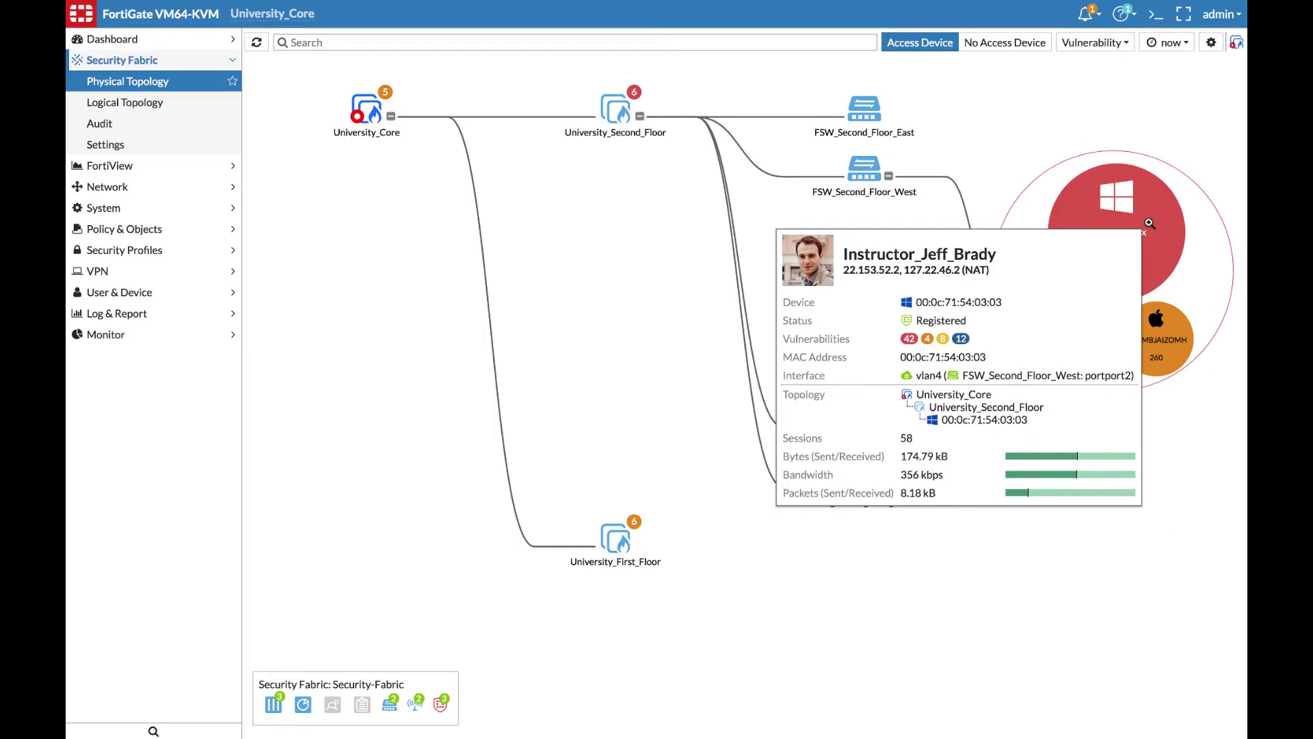
- Quarantine host ZESEMJVWUZEX on its FortiSwitch and confirm blocking its MAC address
right_click(1153, 209)
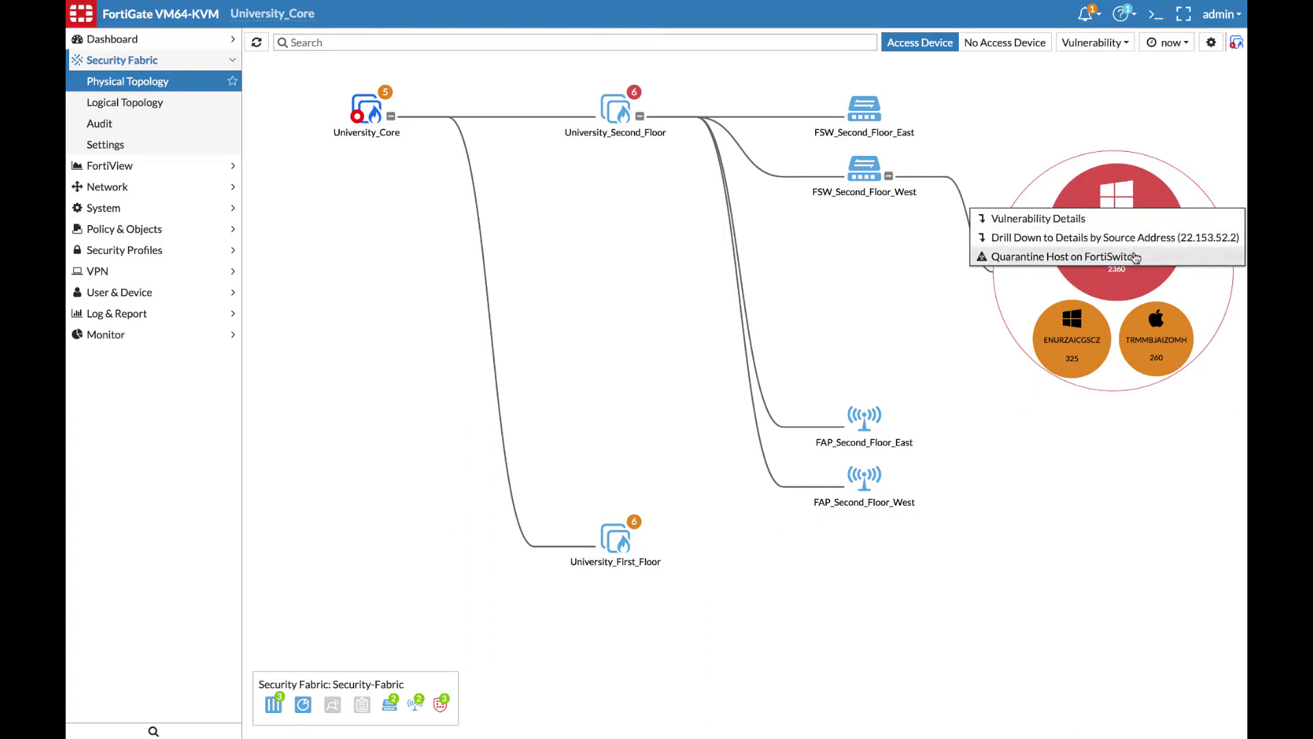
click(1065, 257)
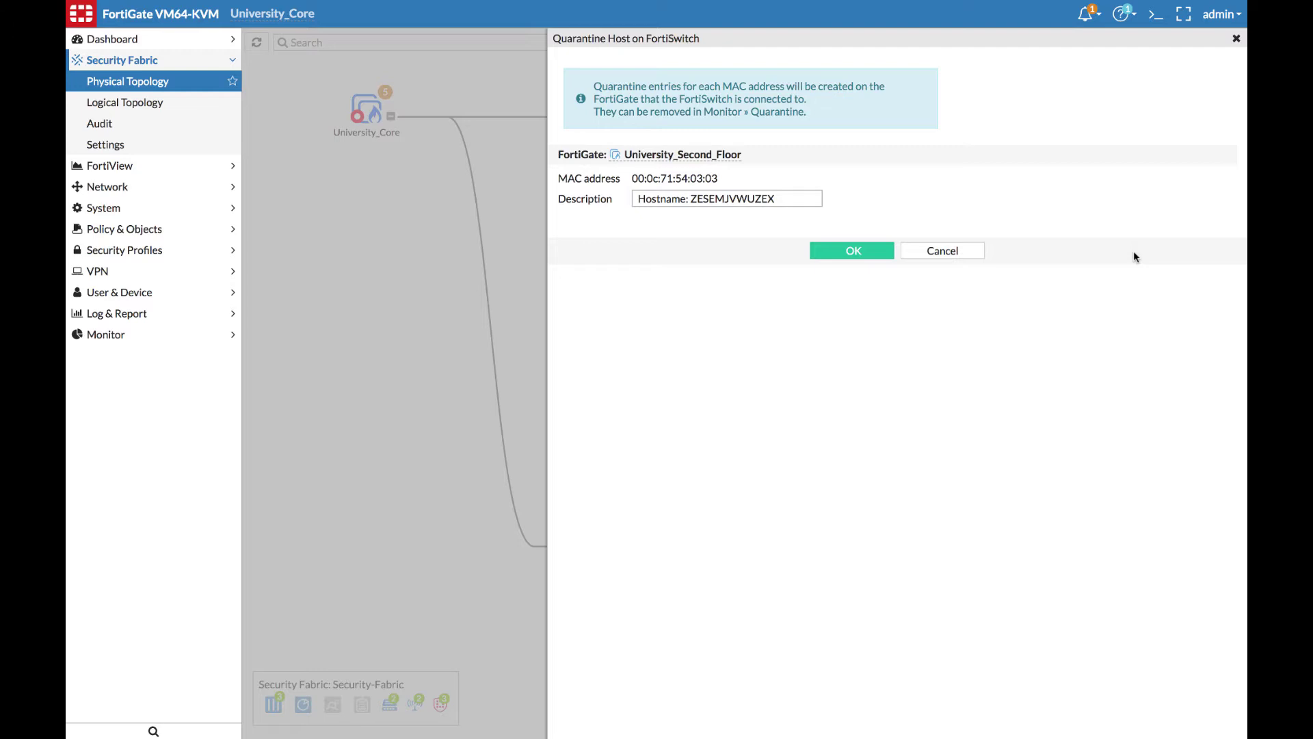
click(886, 251)
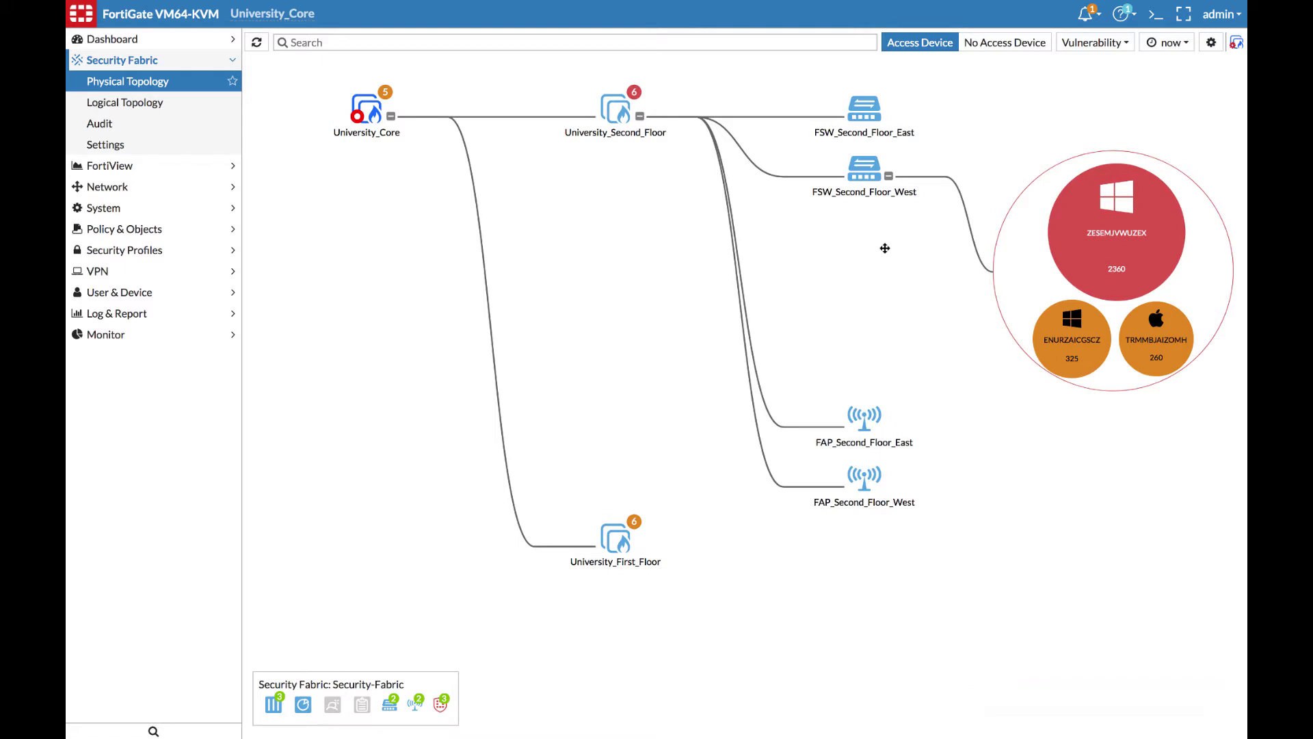
- Open the Quarantine Monitor and pick the University_Second_Floor FortiGate
click(205, 335)
click(184, 404)
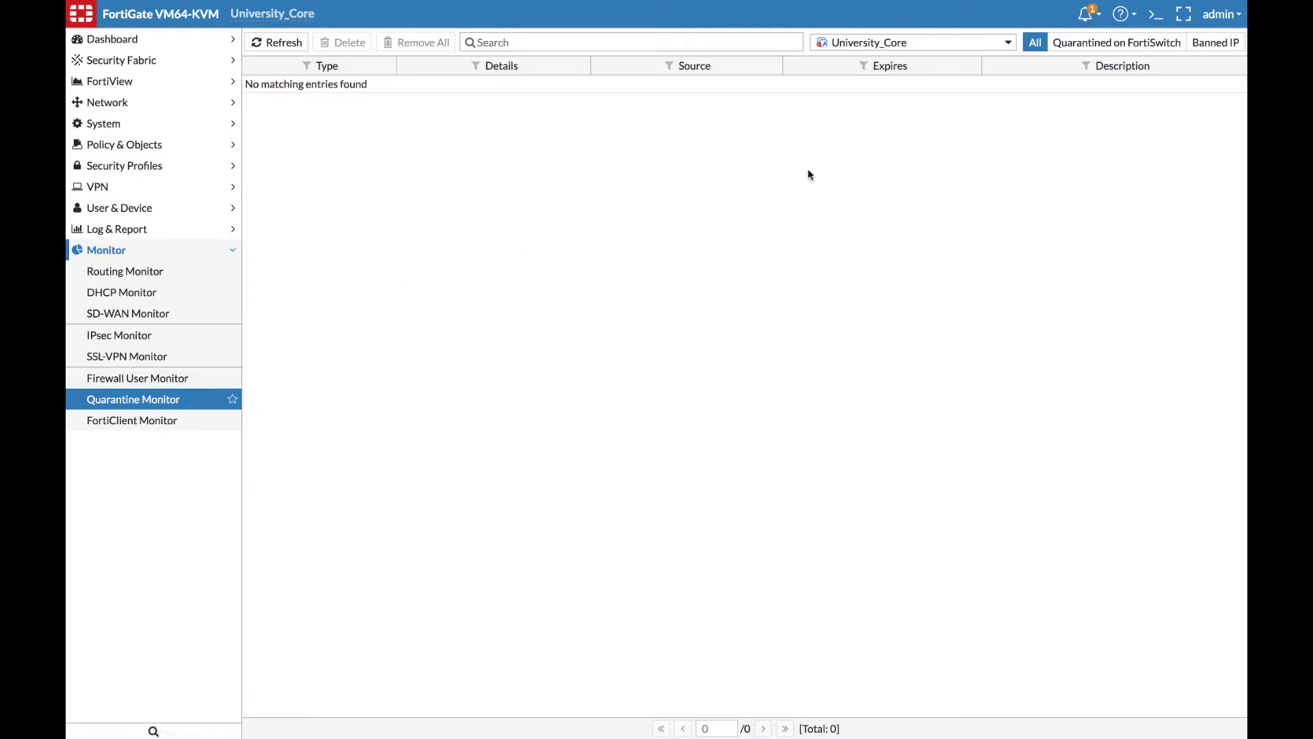
click(861, 43)
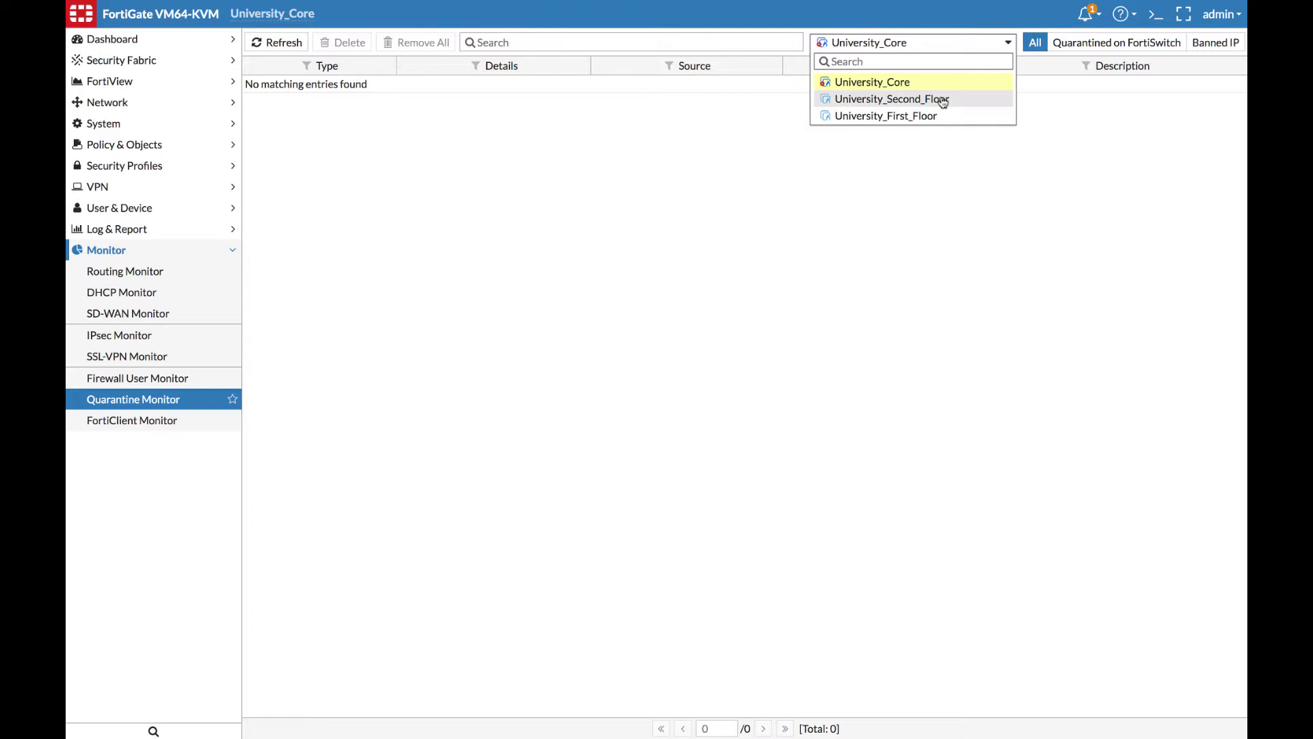
mouse_move(943, 102)
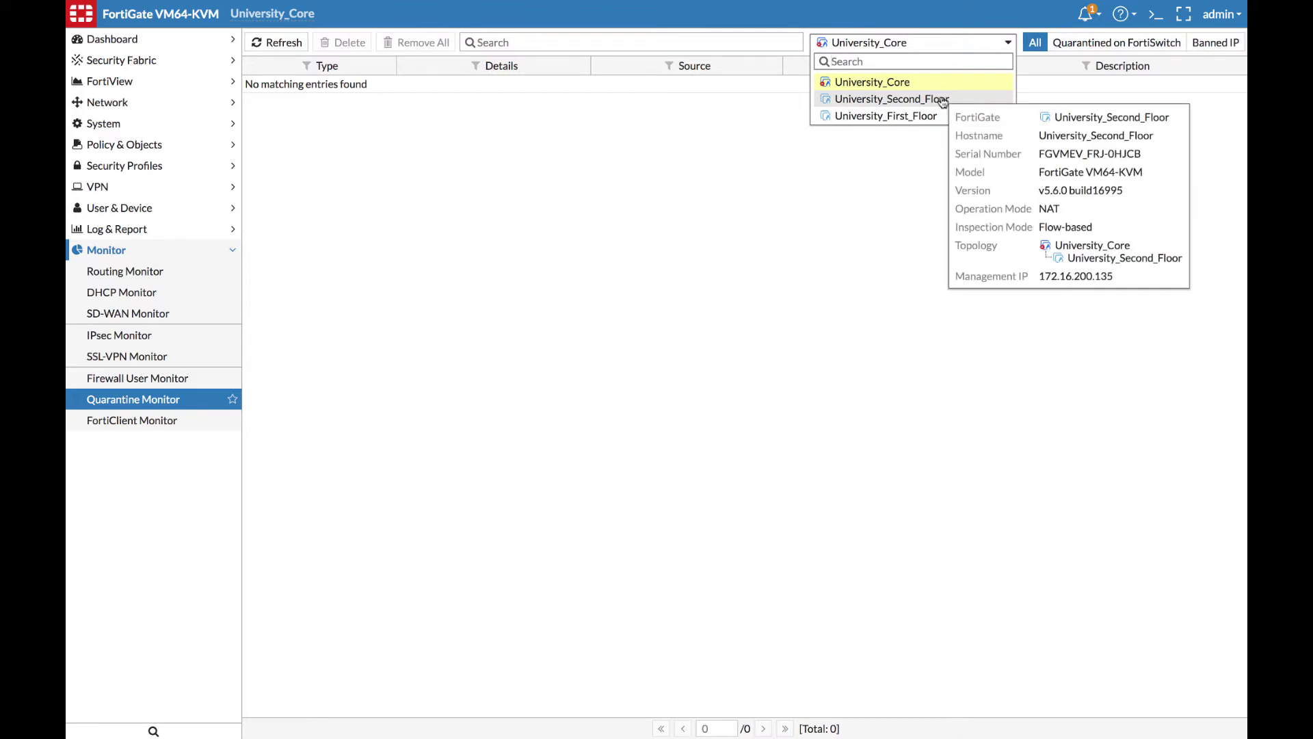
click(943, 99)
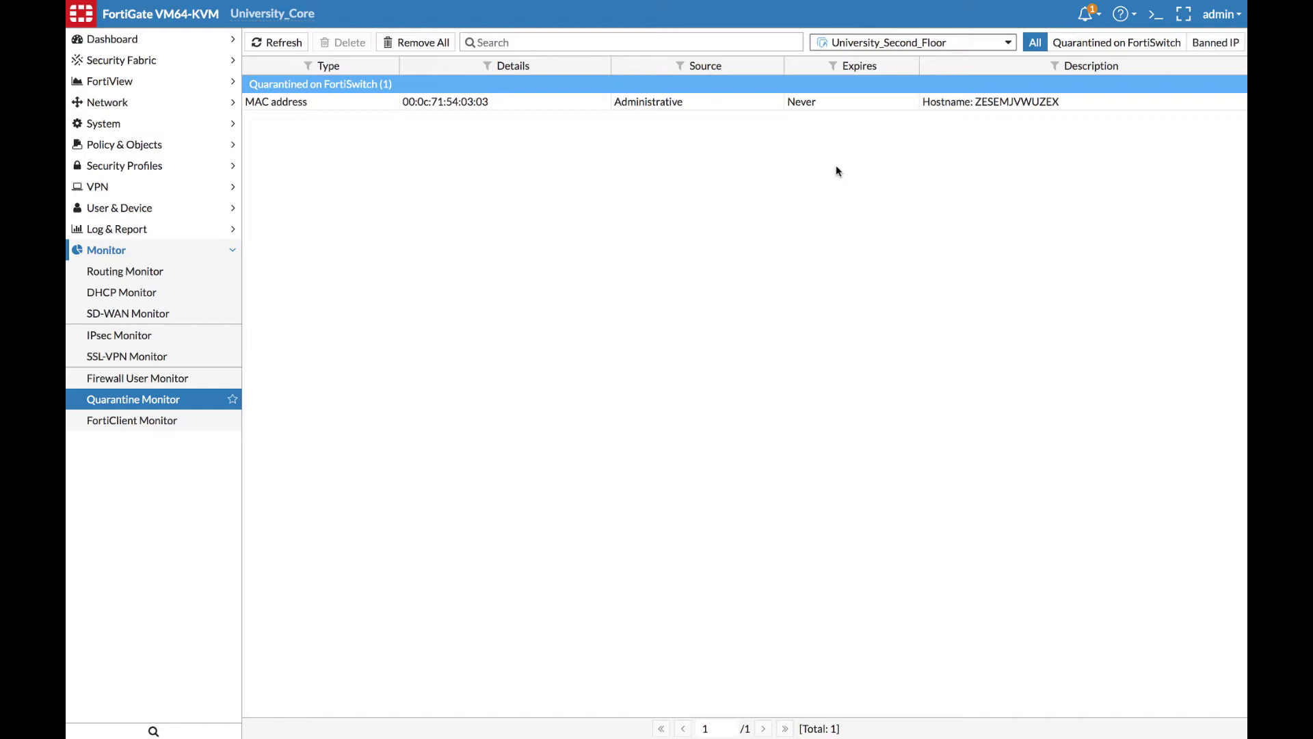
- Delete the quarantined MAC address entry and confirm its release
click(531, 104)
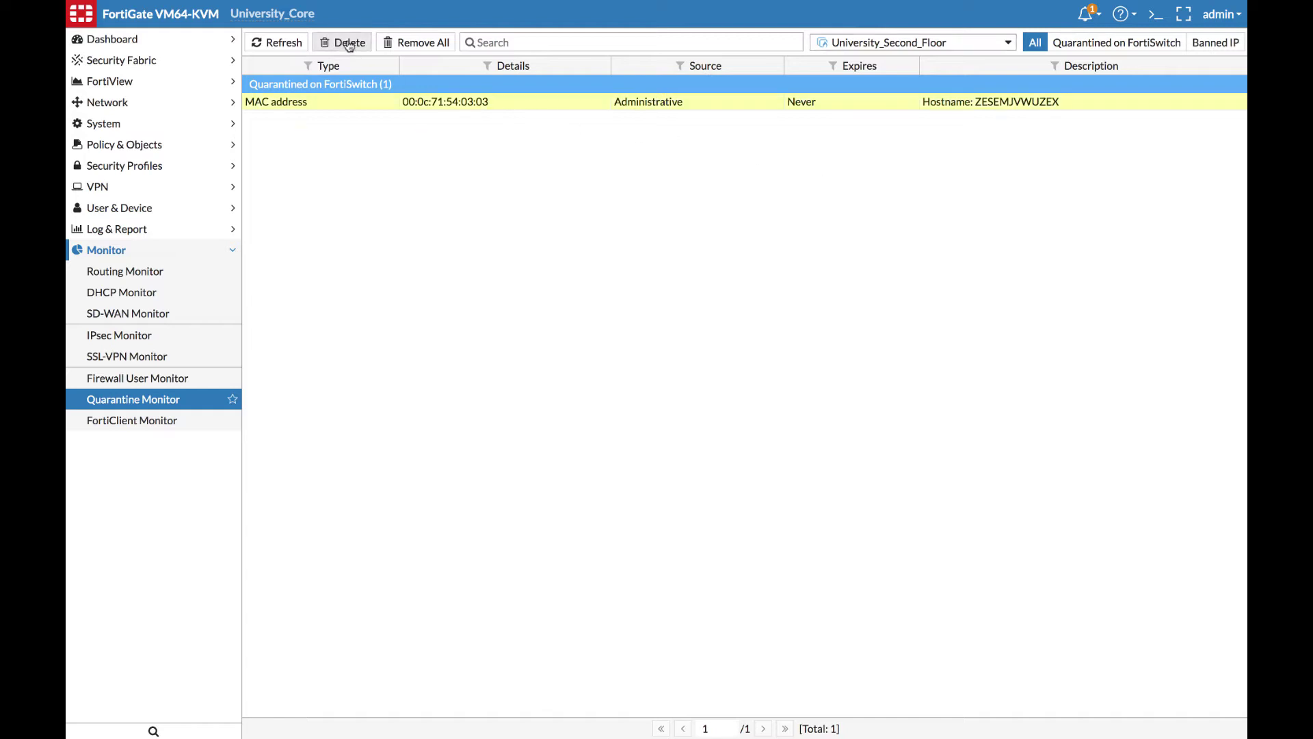
click(349, 43)
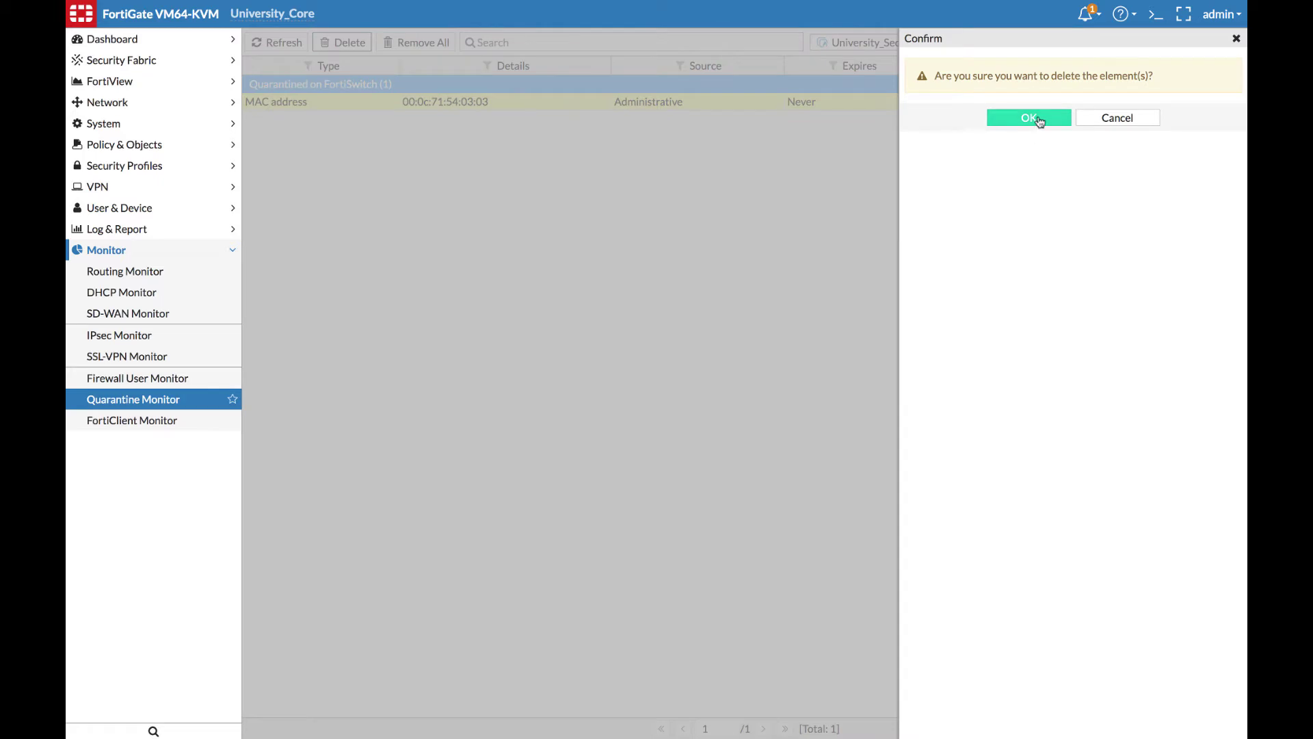
click(1029, 118)
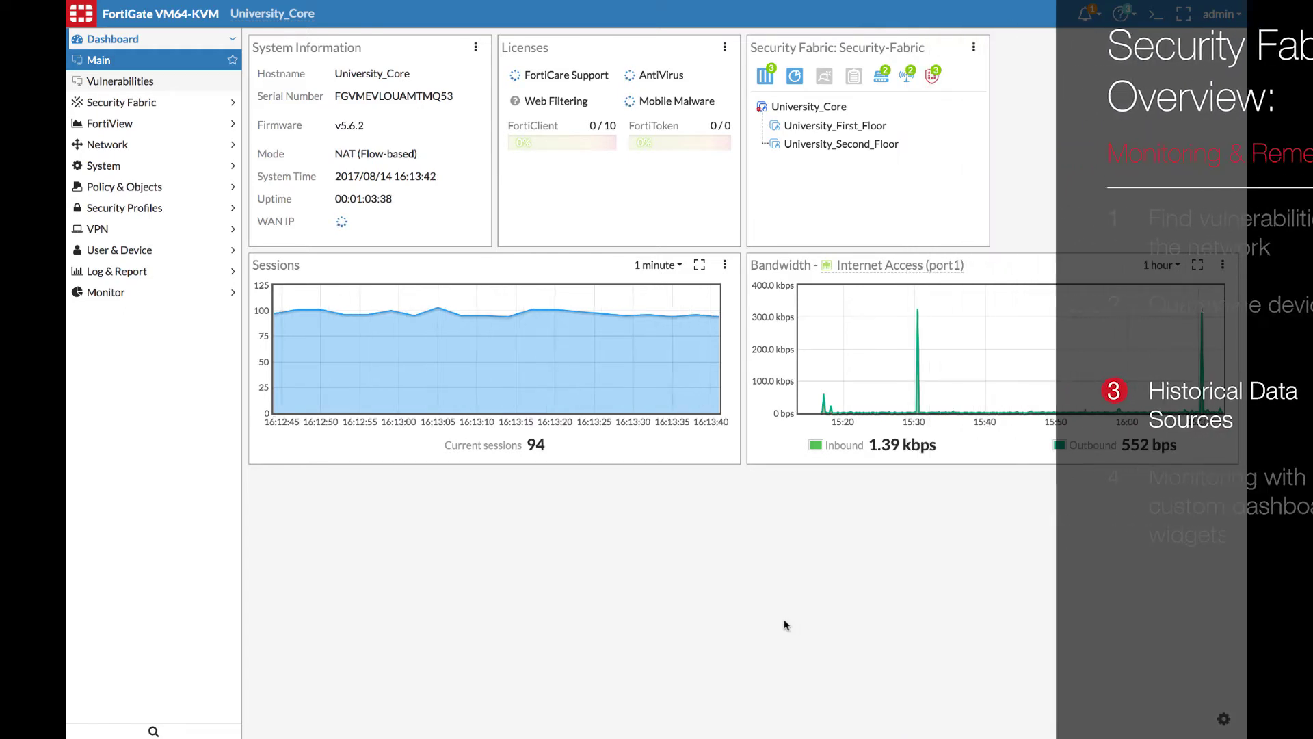
- Open FortiView Sources for LAN/DMZ traffic and set the time range to 24 hours
click(176, 123)
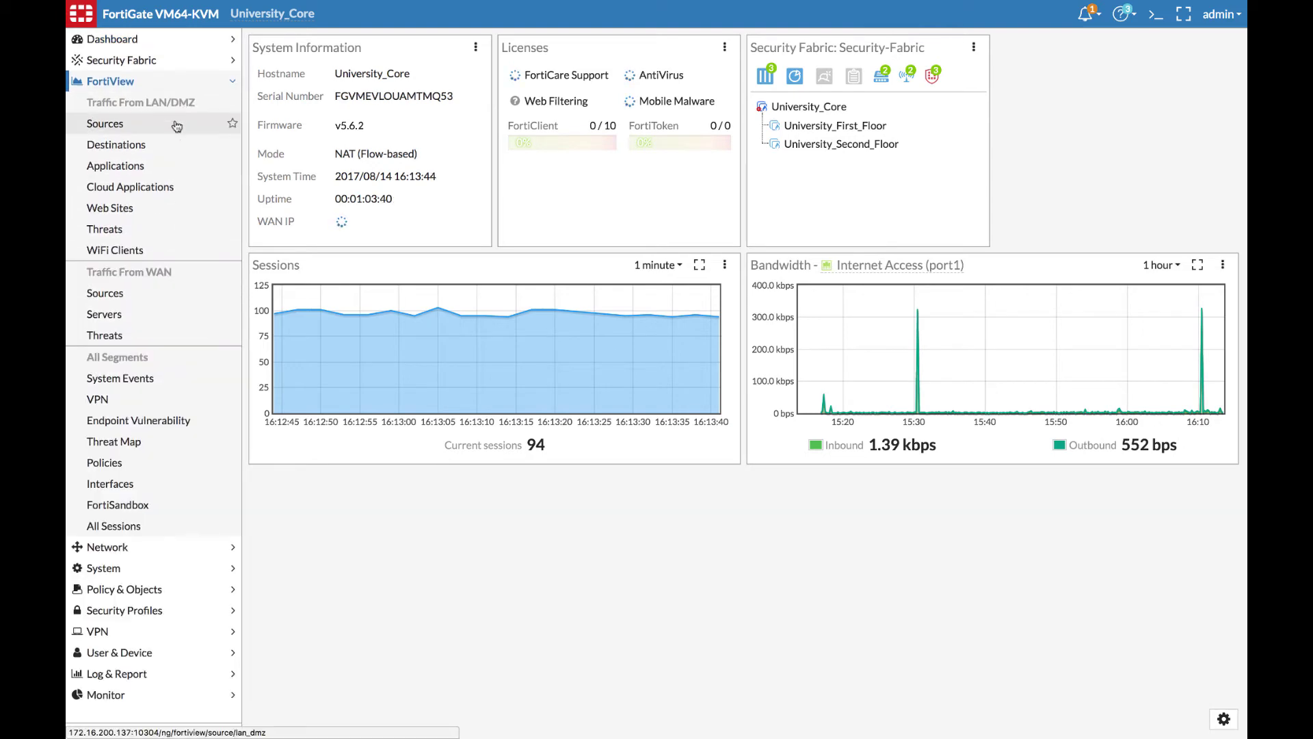
click(176, 125)
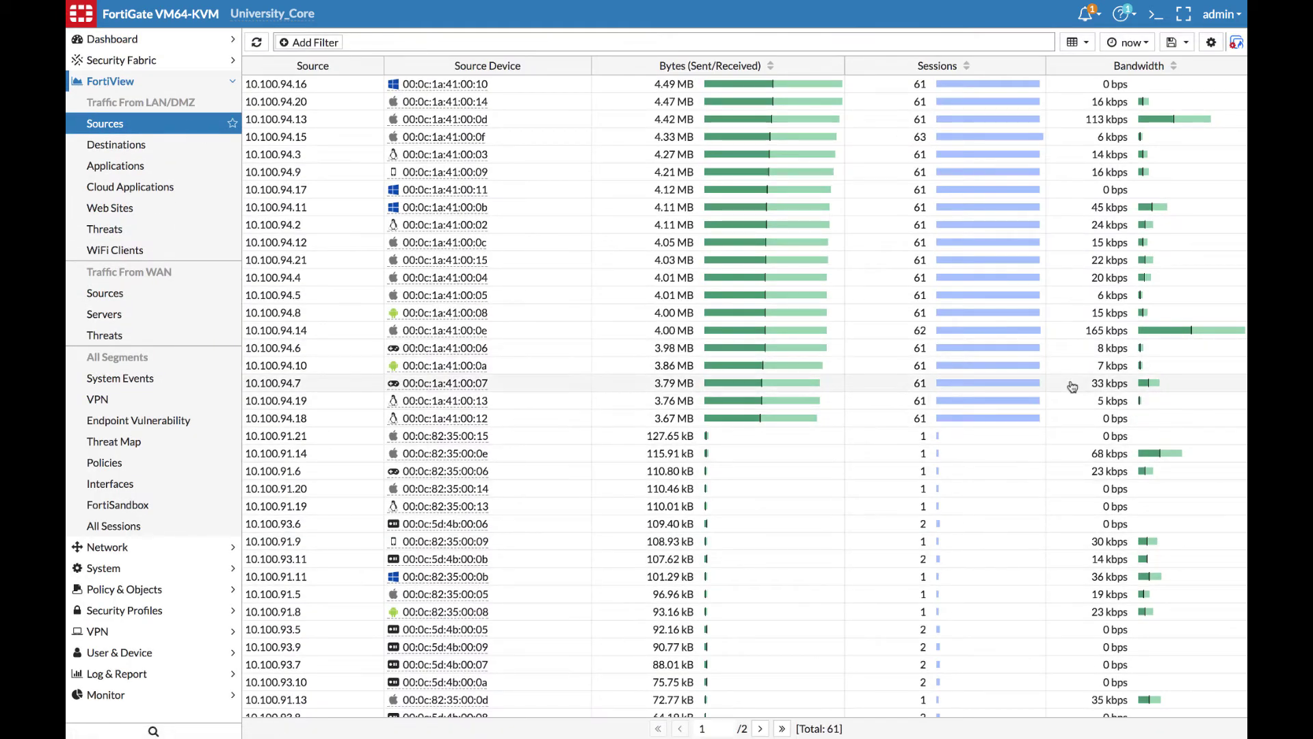
click(1148, 42)
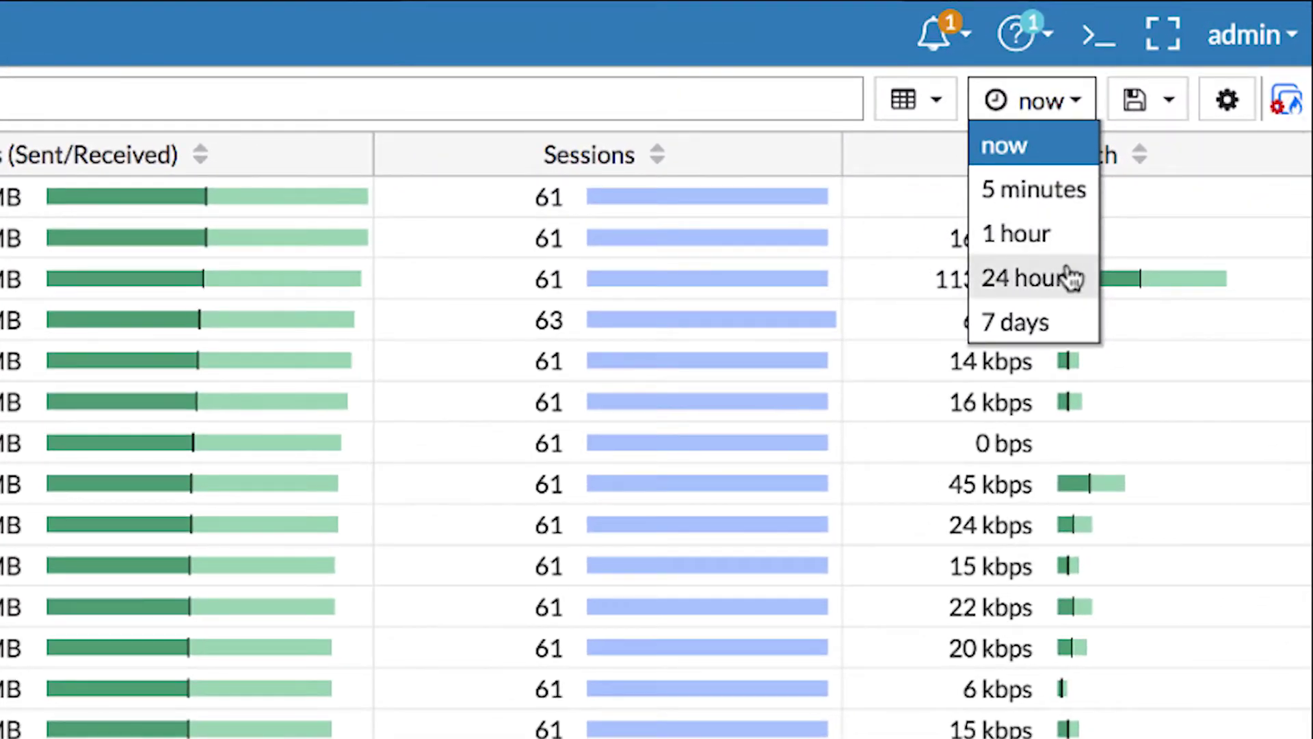
click(1069, 277)
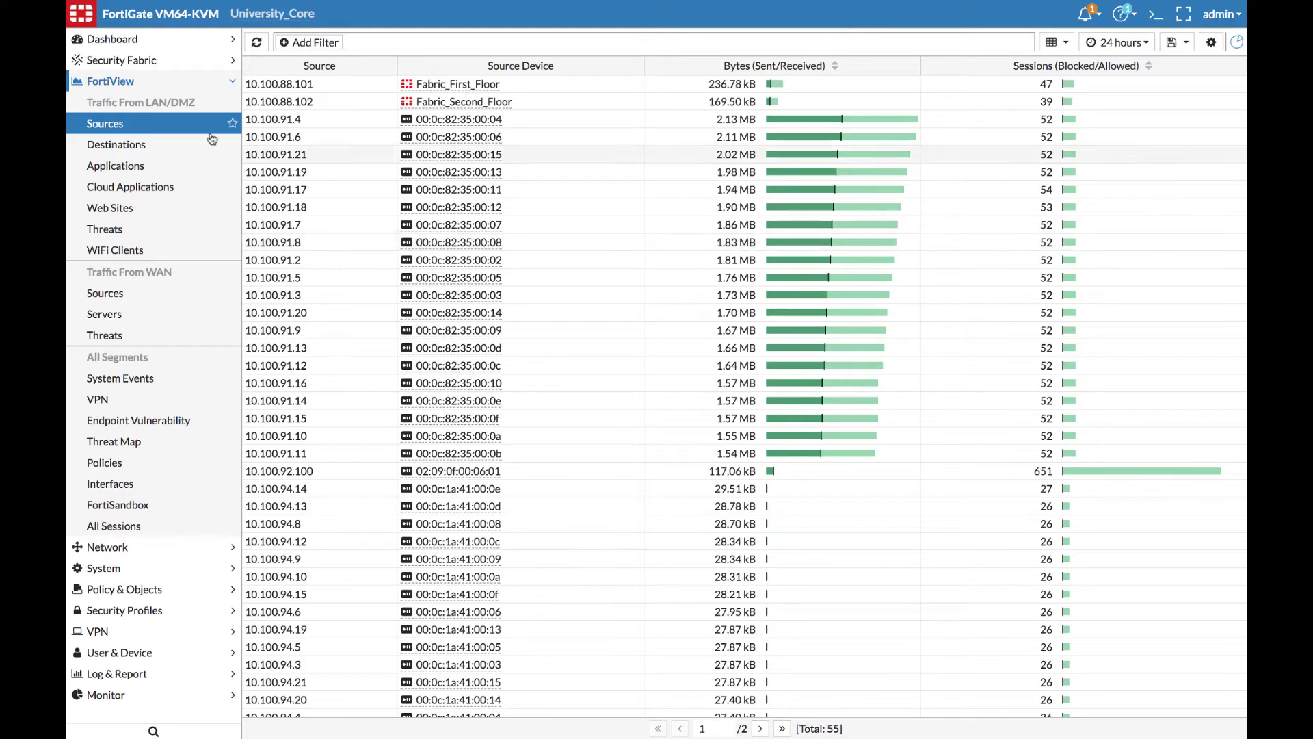
- Go to LAN/DMZ Applications, drill into Ping, and view its Destinations tab
click(186, 143)
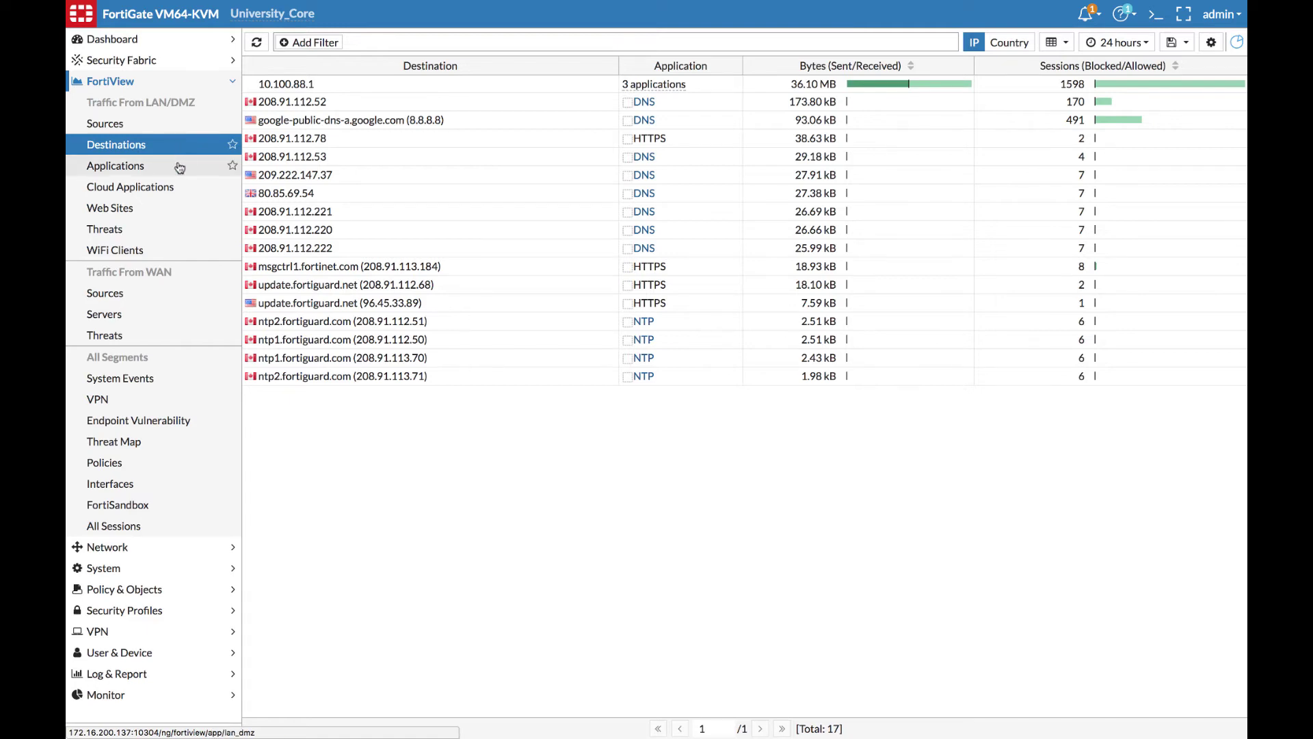
click(179, 167)
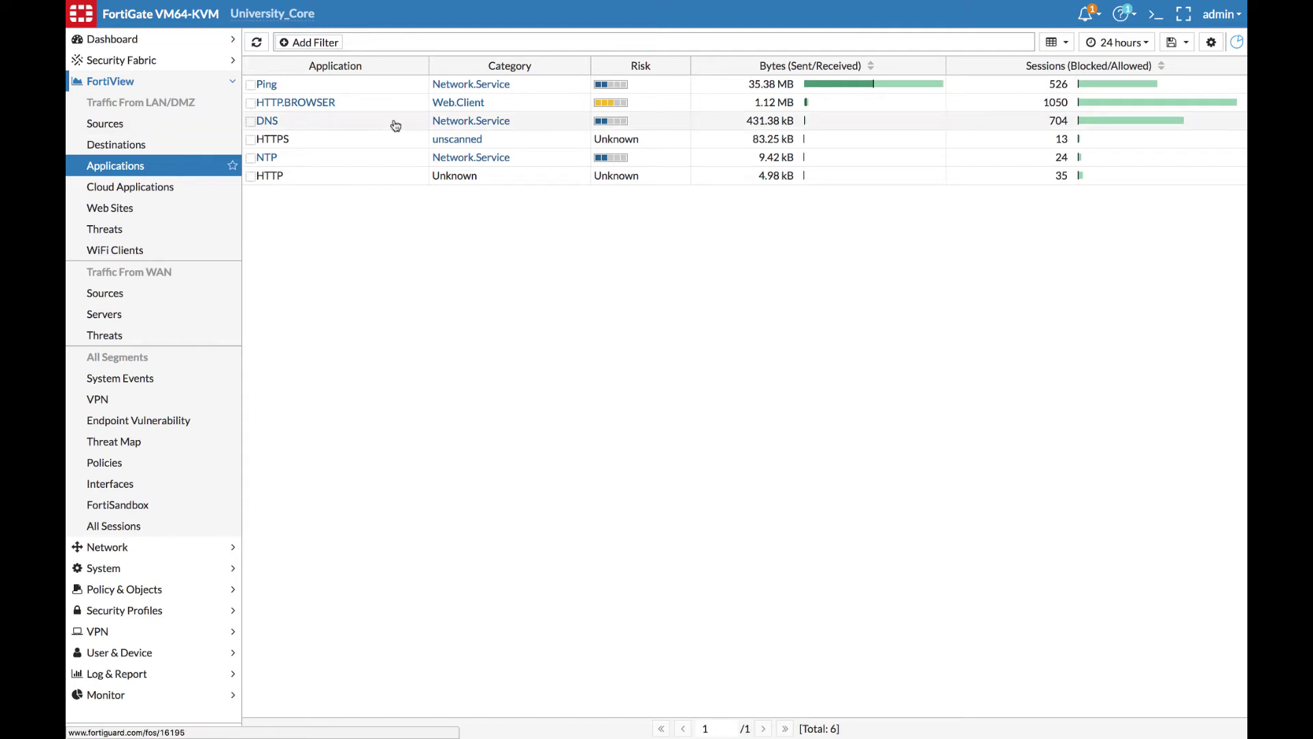
double_click(407, 91)
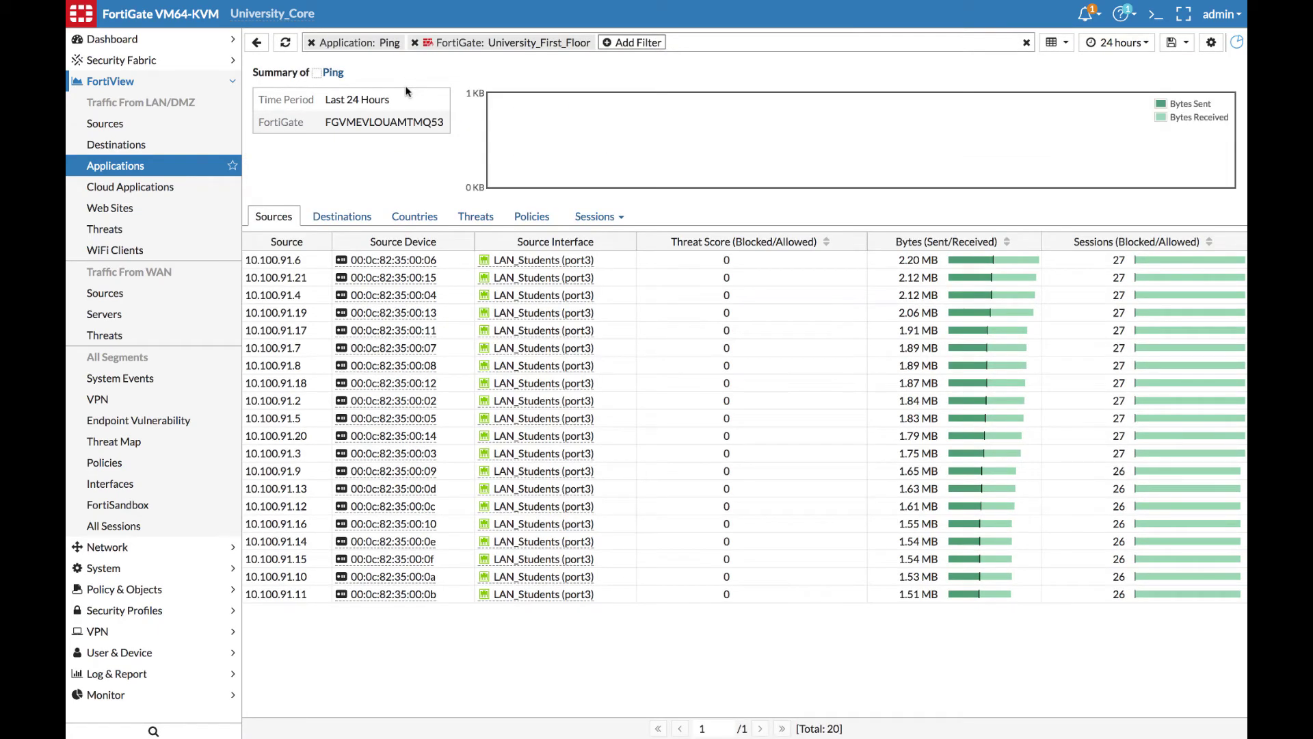
click(354, 217)
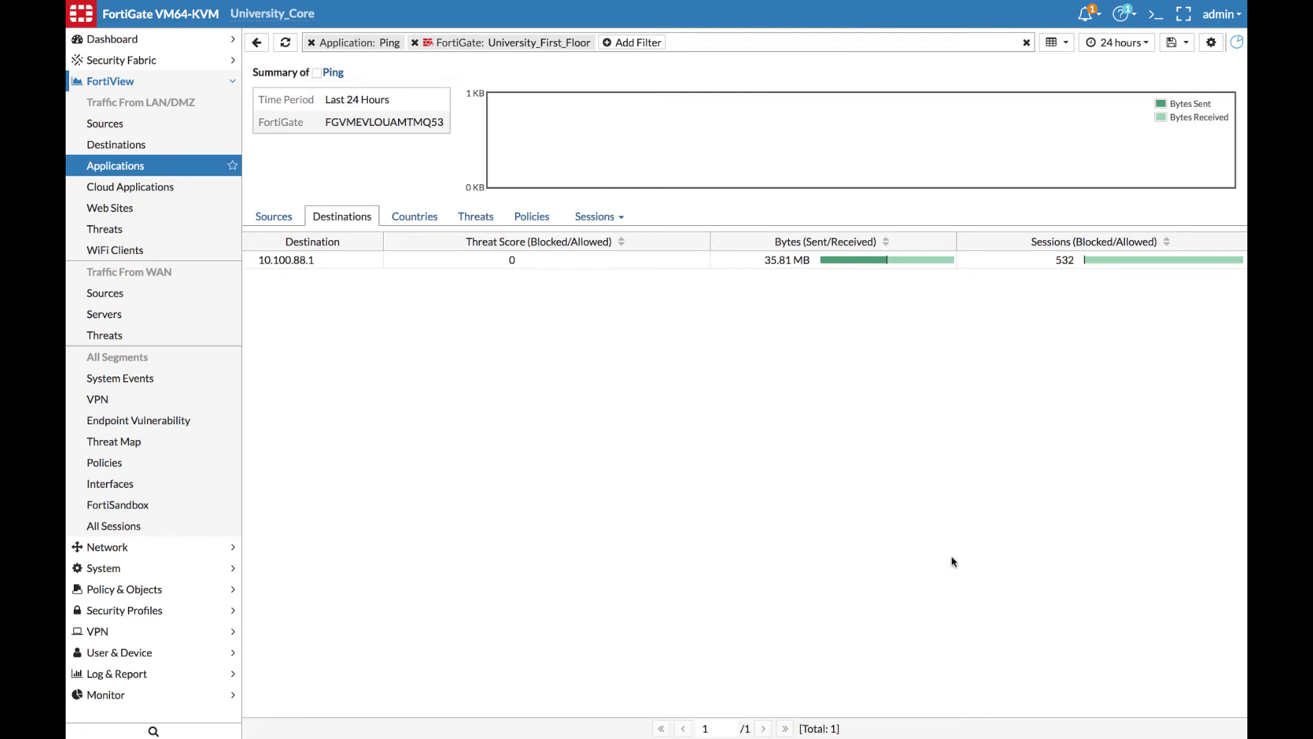
- From the Main dashboard, add a new dashboard named 'Monitoring'
click(185, 59)
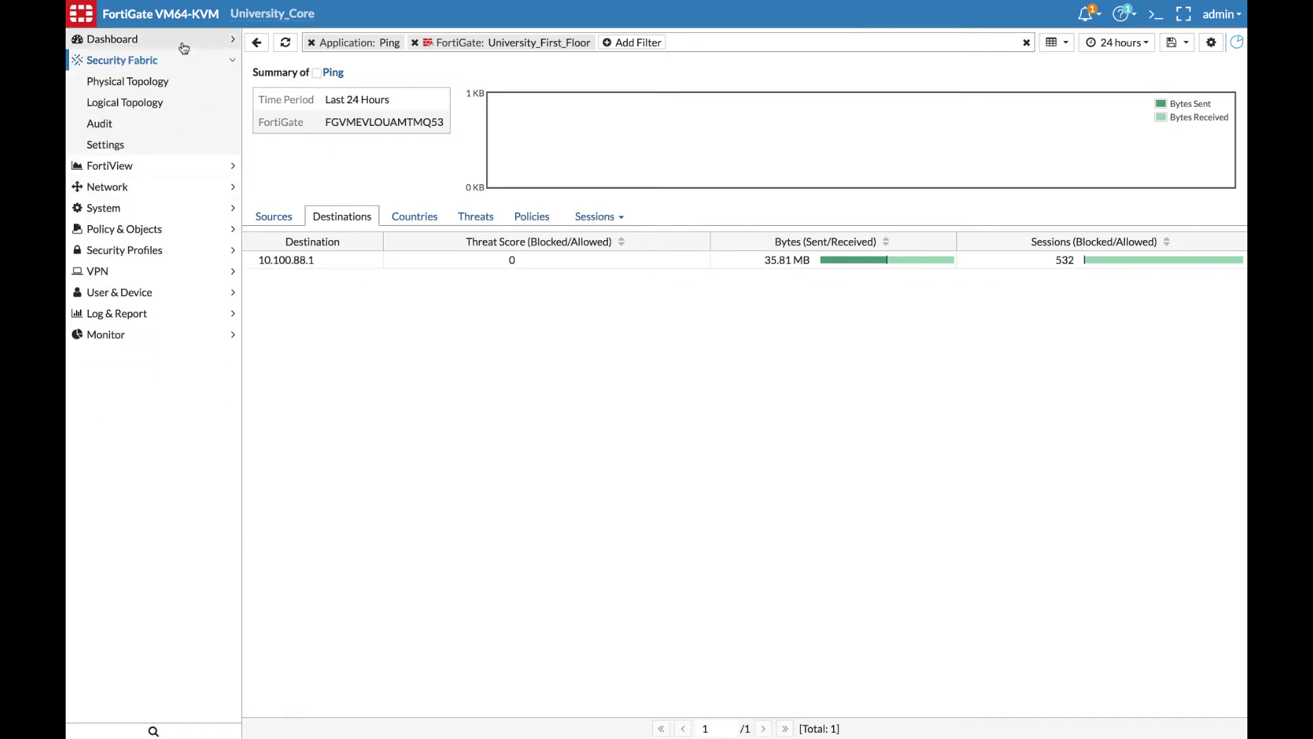
click(183, 44)
click(167, 62)
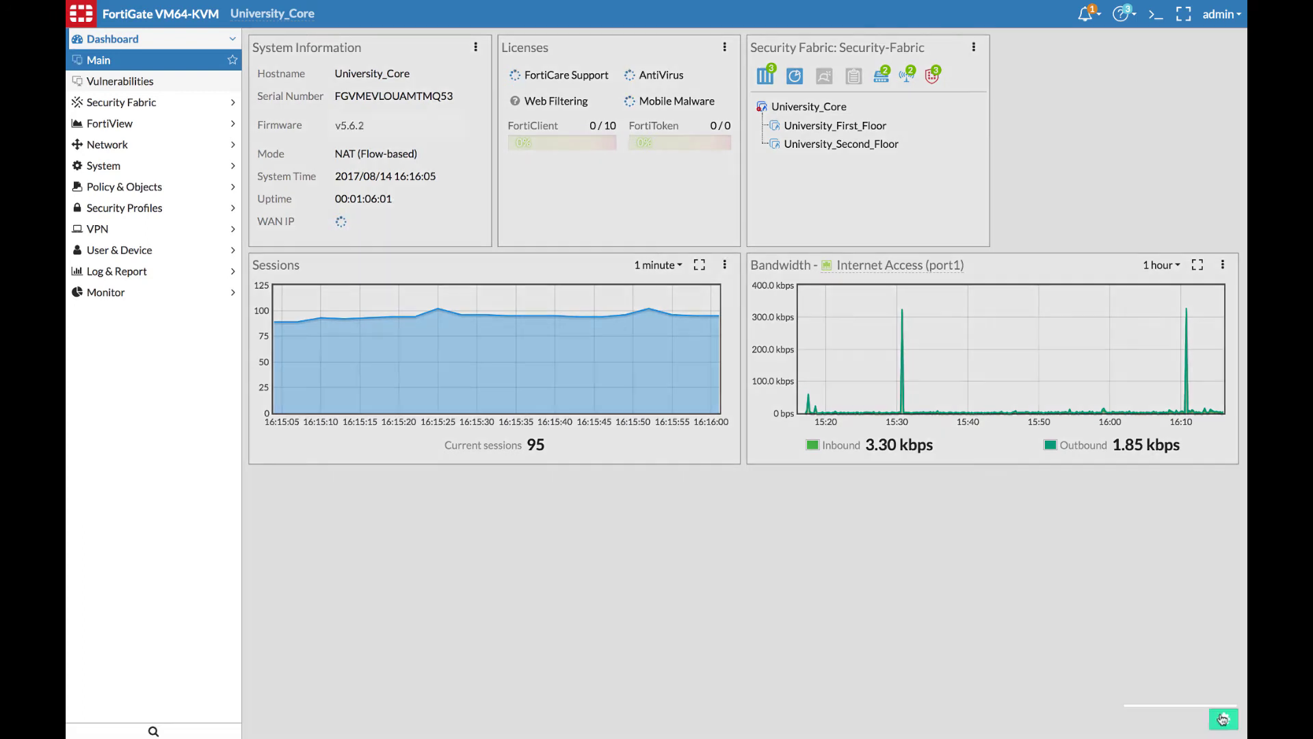
click(1224, 719)
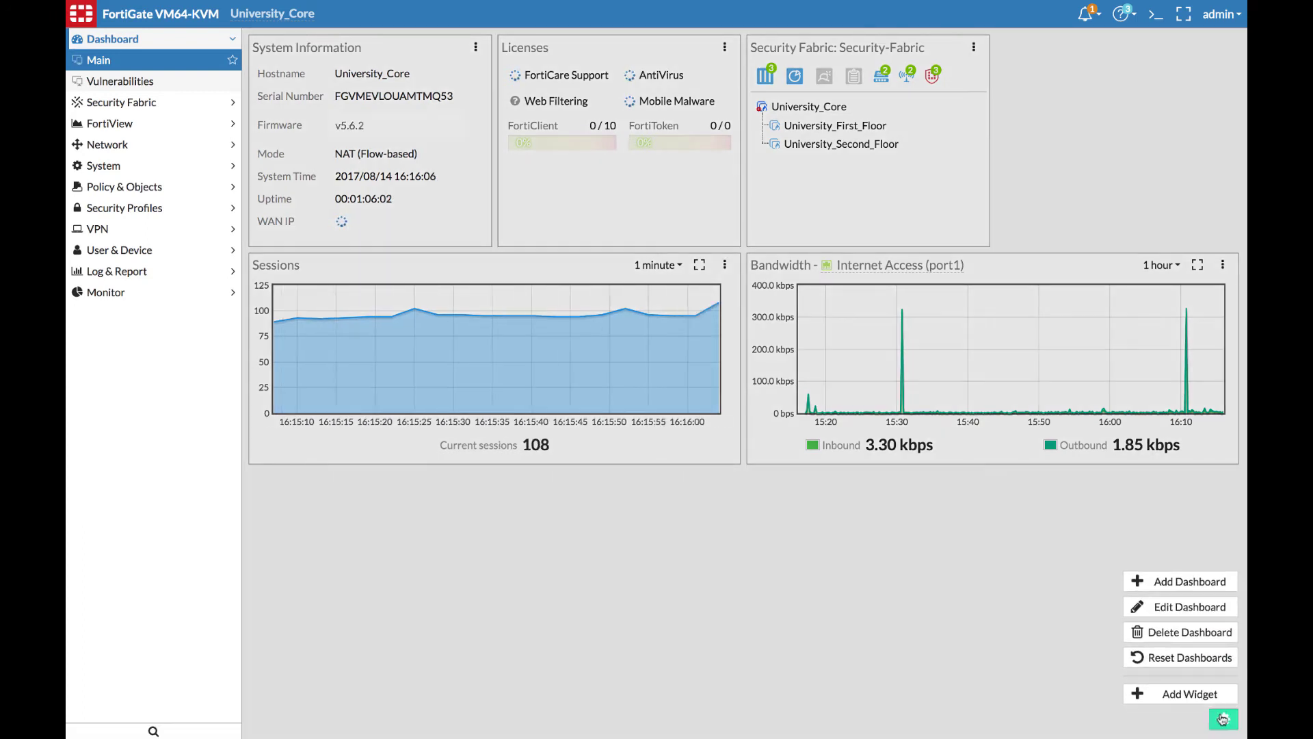
click(1207, 587)
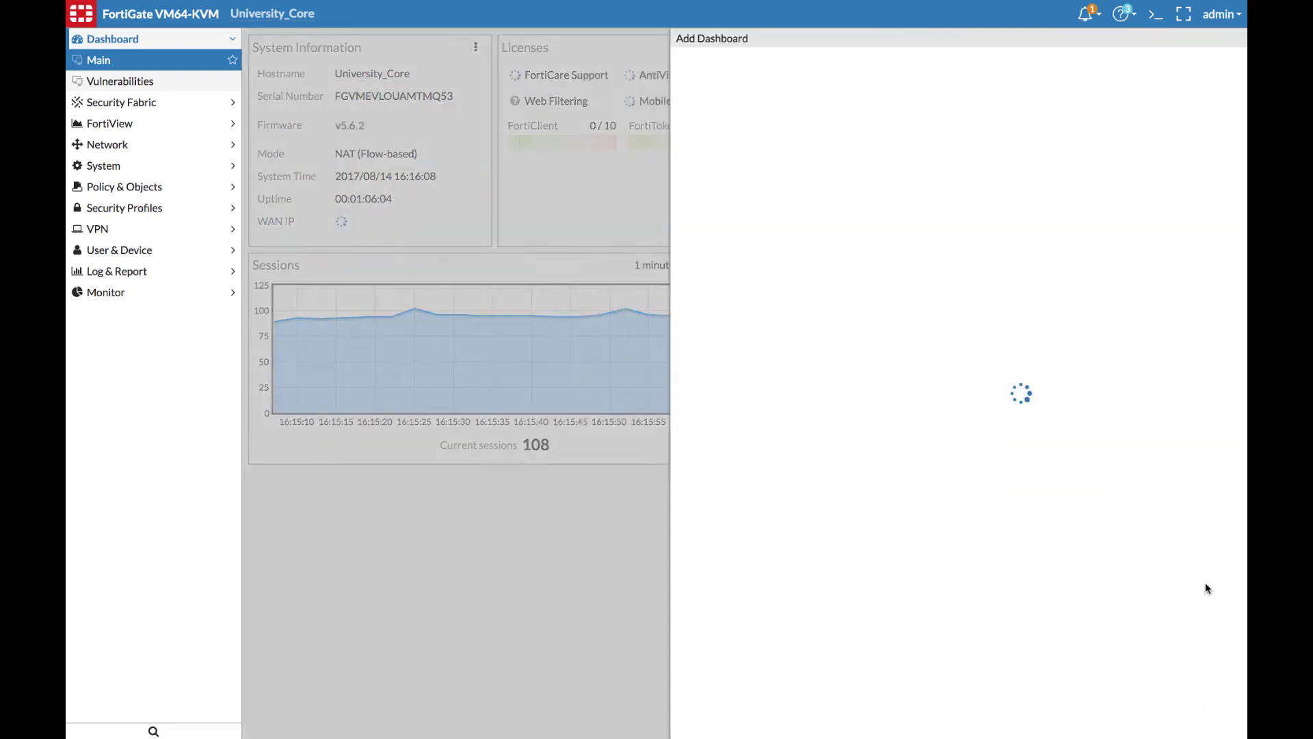
click(702, 70)
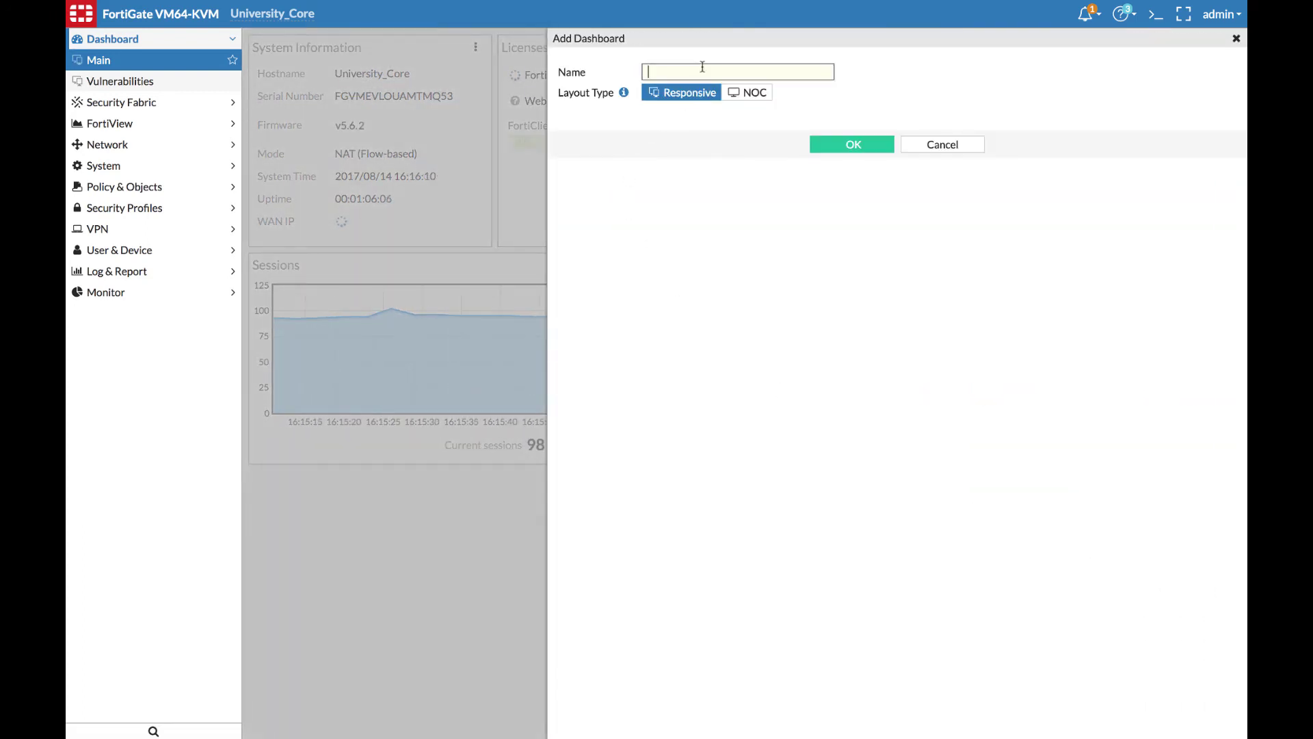
text(Monitoring)
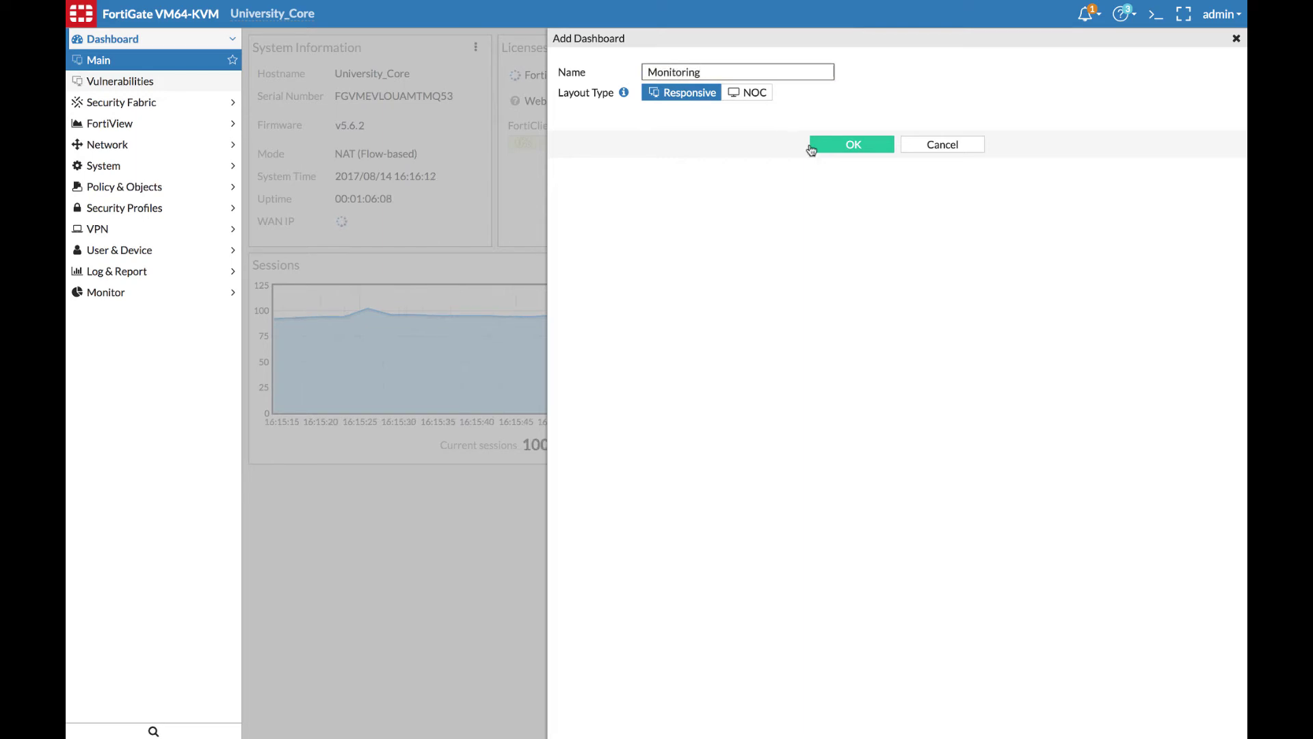
click(818, 144)
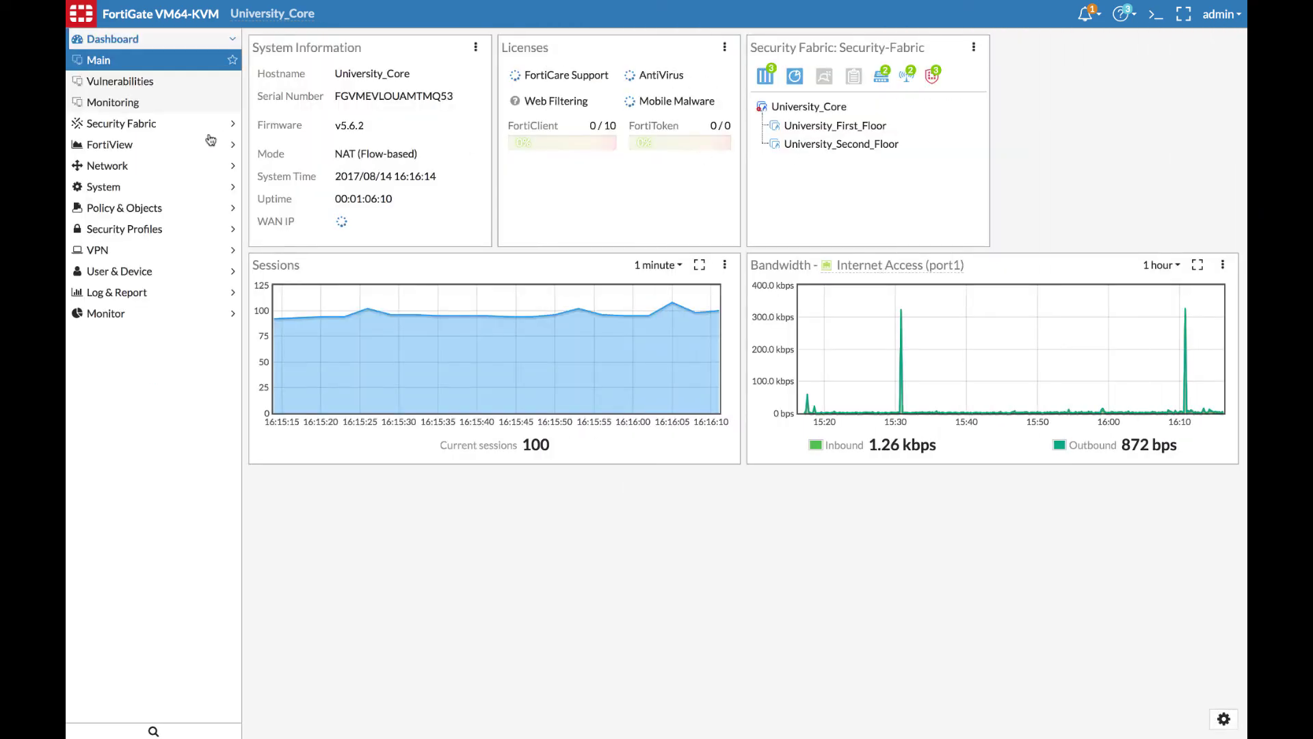
- Add a FortiView Sources widget with a 24-hour time period to the Monitoring dashboard
click(185, 104)
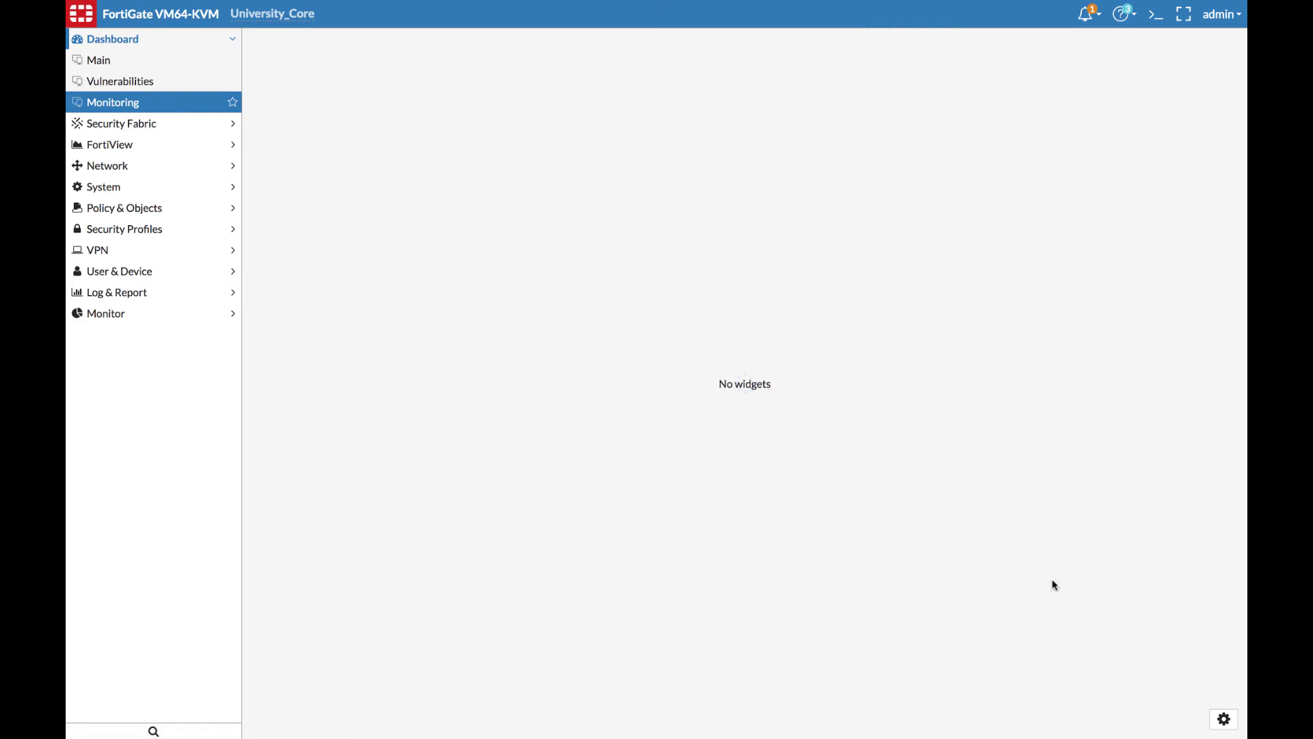
click(1224, 722)
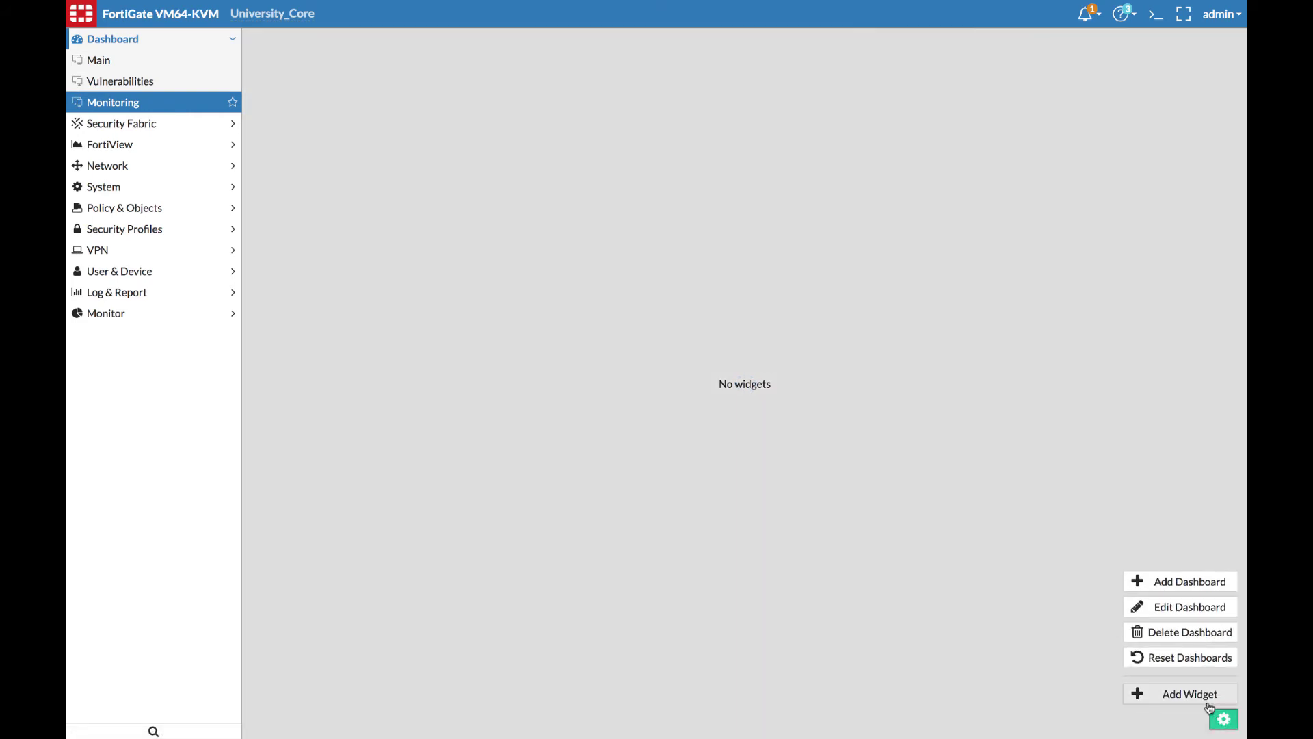
click(1176, 693)
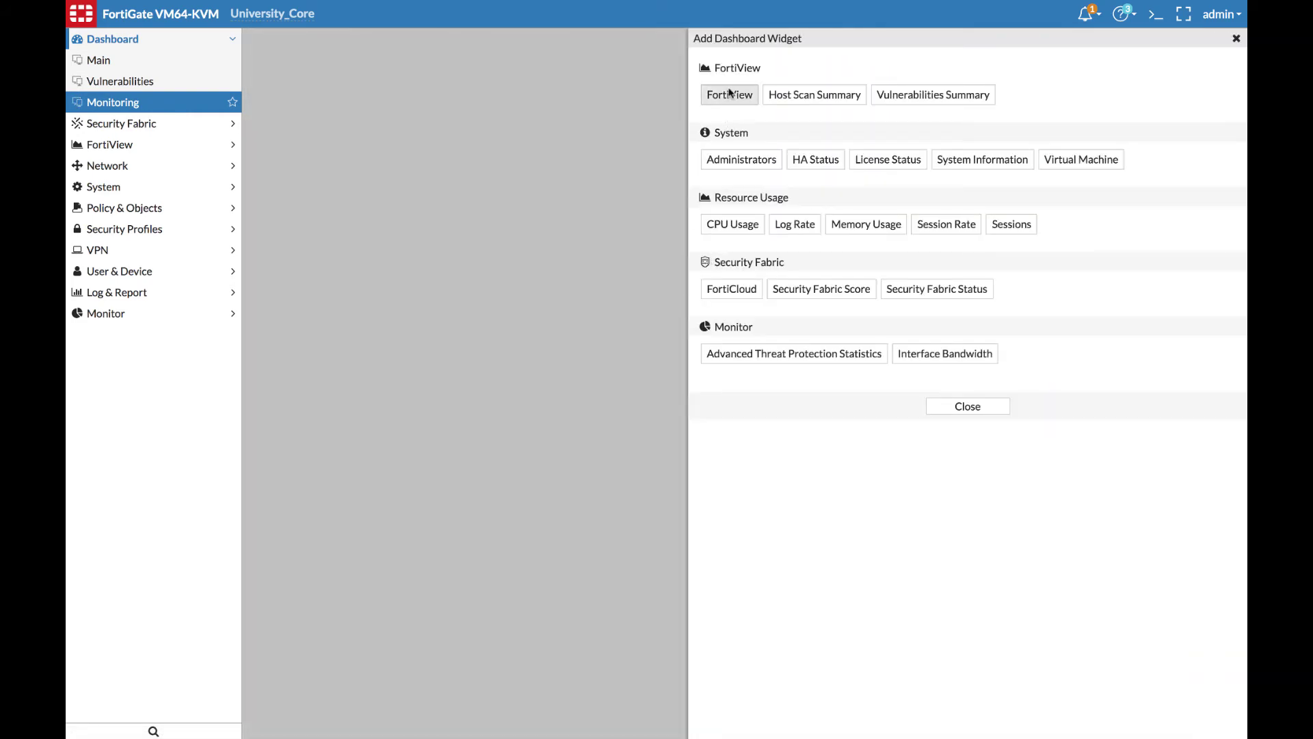
click(724, 95)
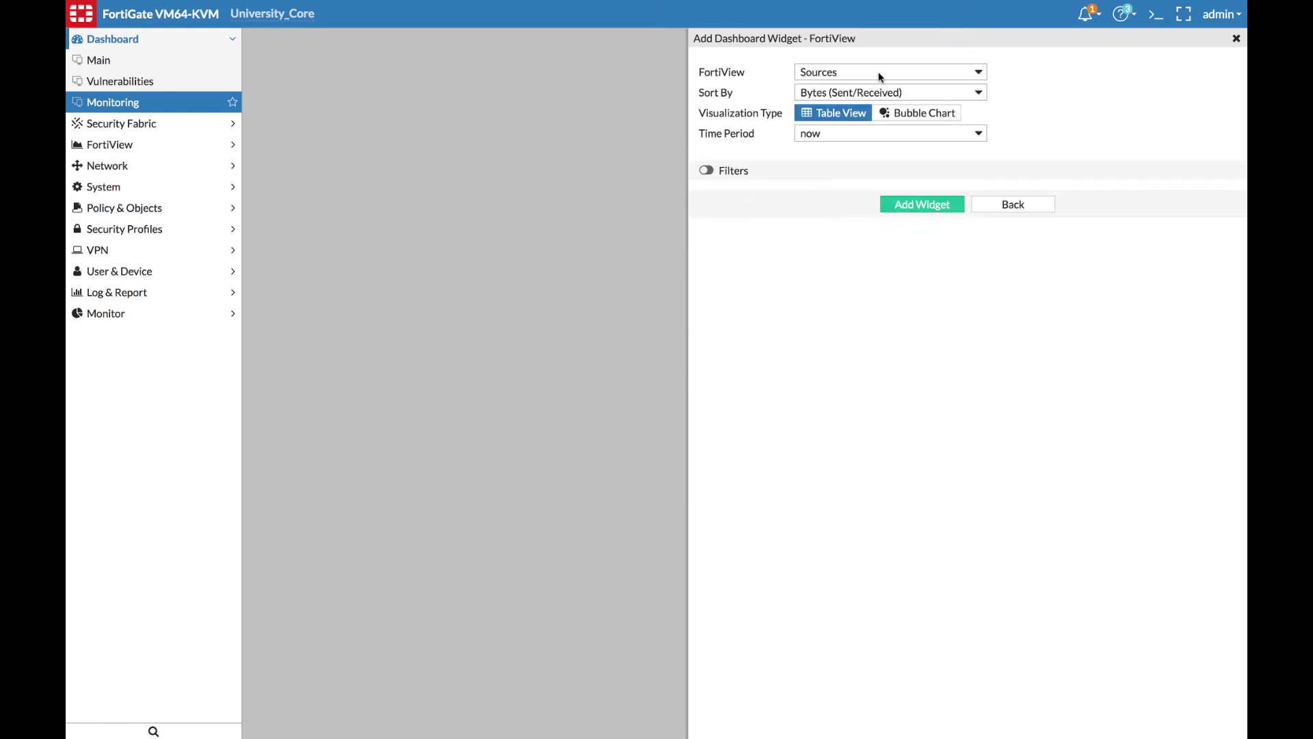
click(864, 131)
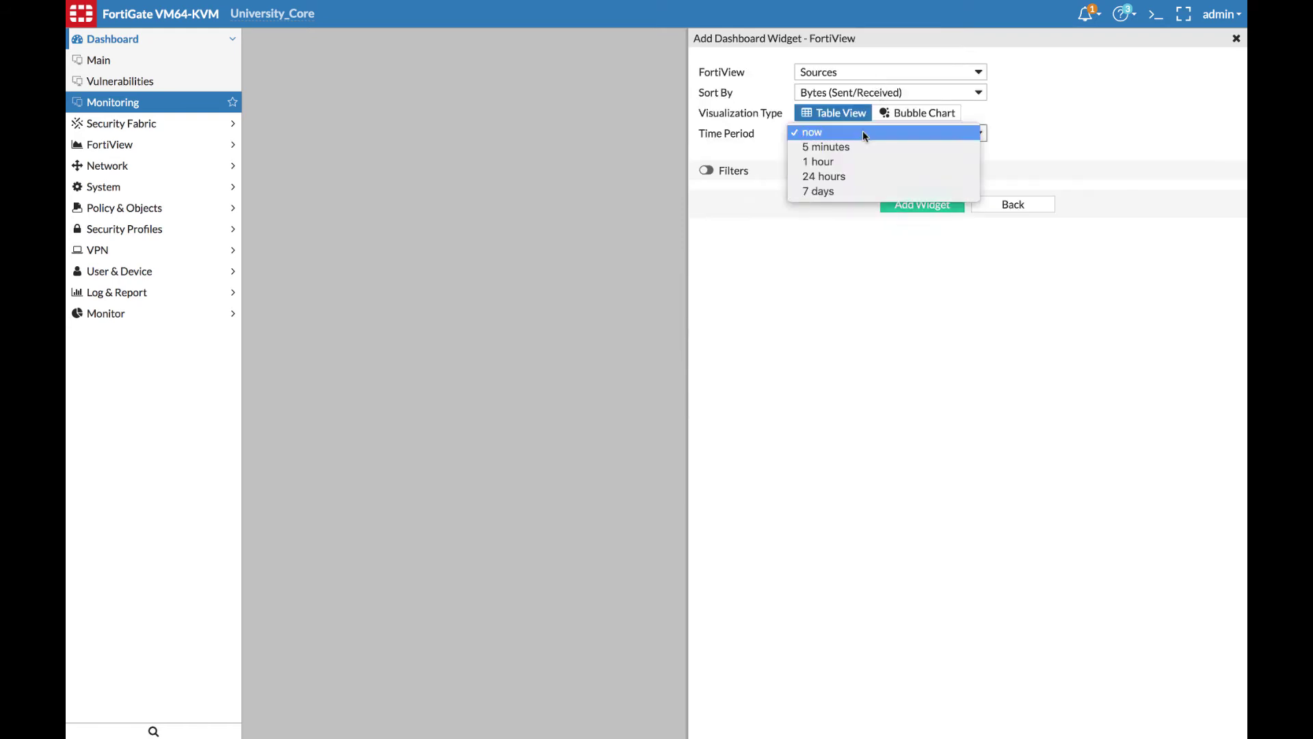
click(860, 176)
click(913, 208)
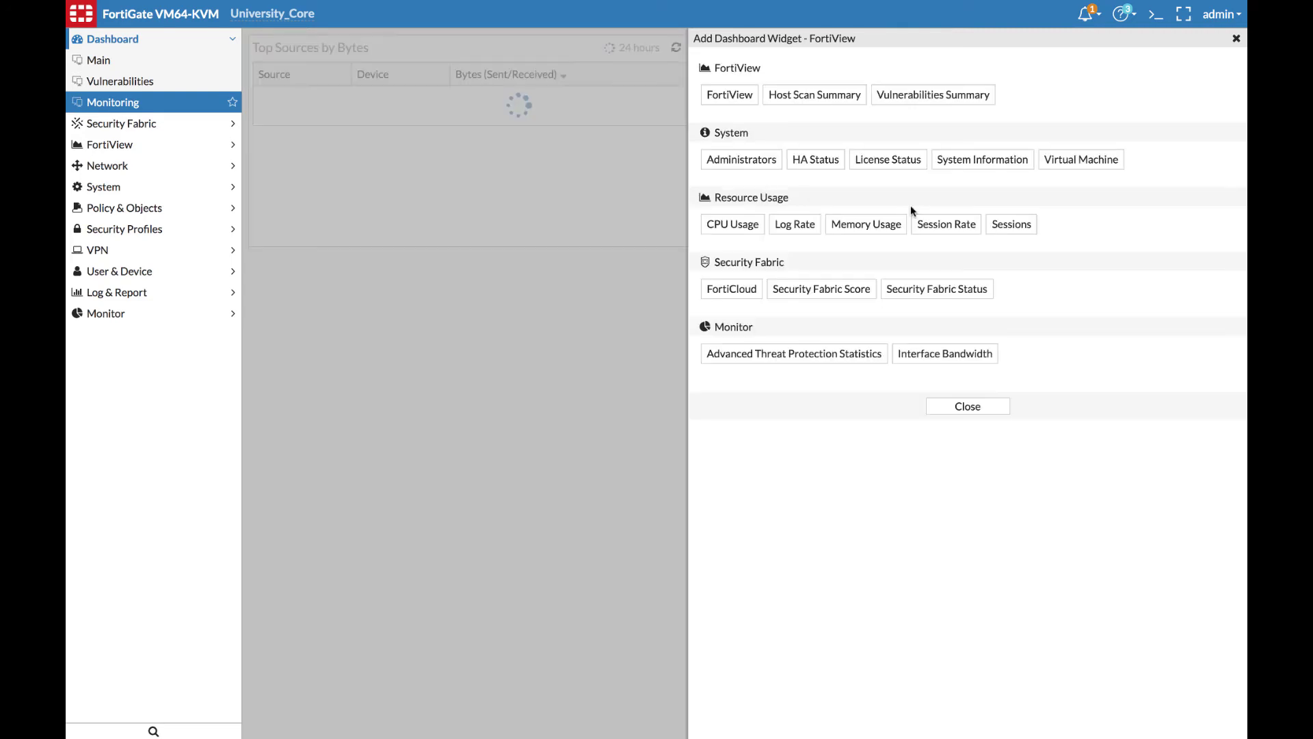
click(998, 405)
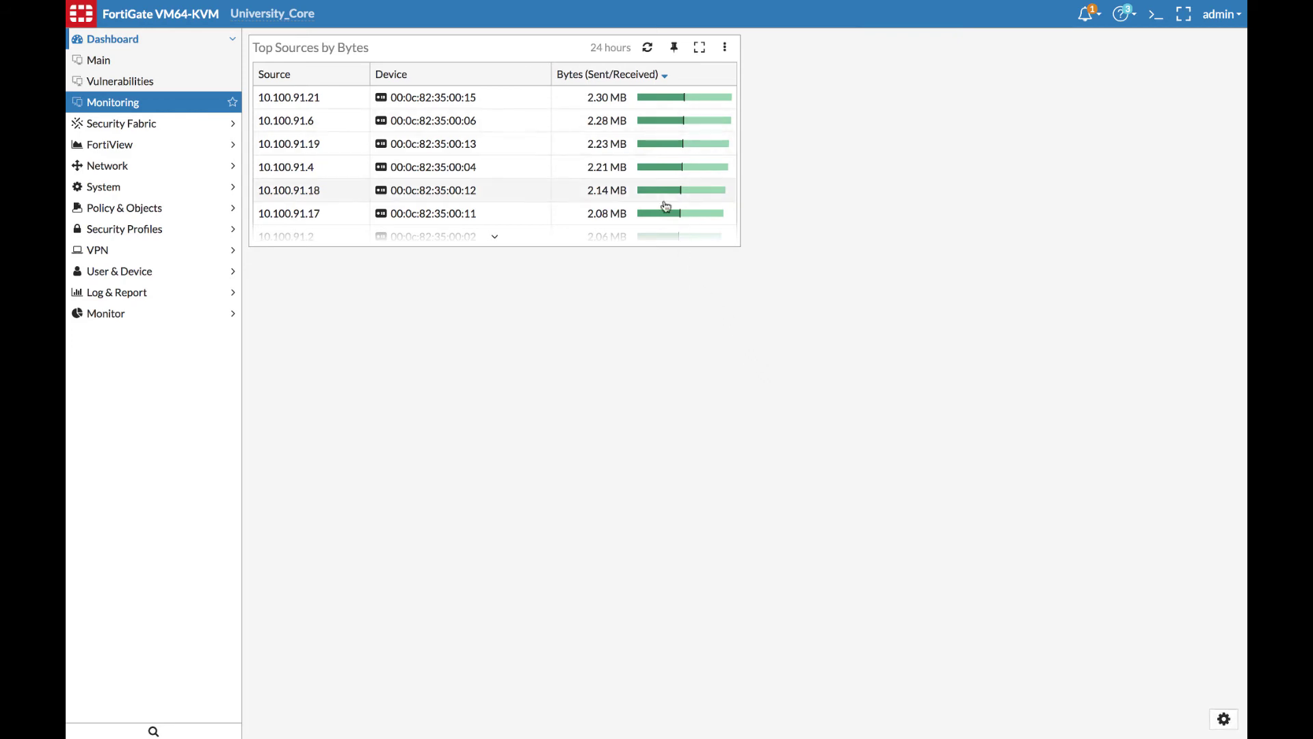
- Expand the Top Sources widget to all rows and full screen, then restore its normal size
click(497, 238)
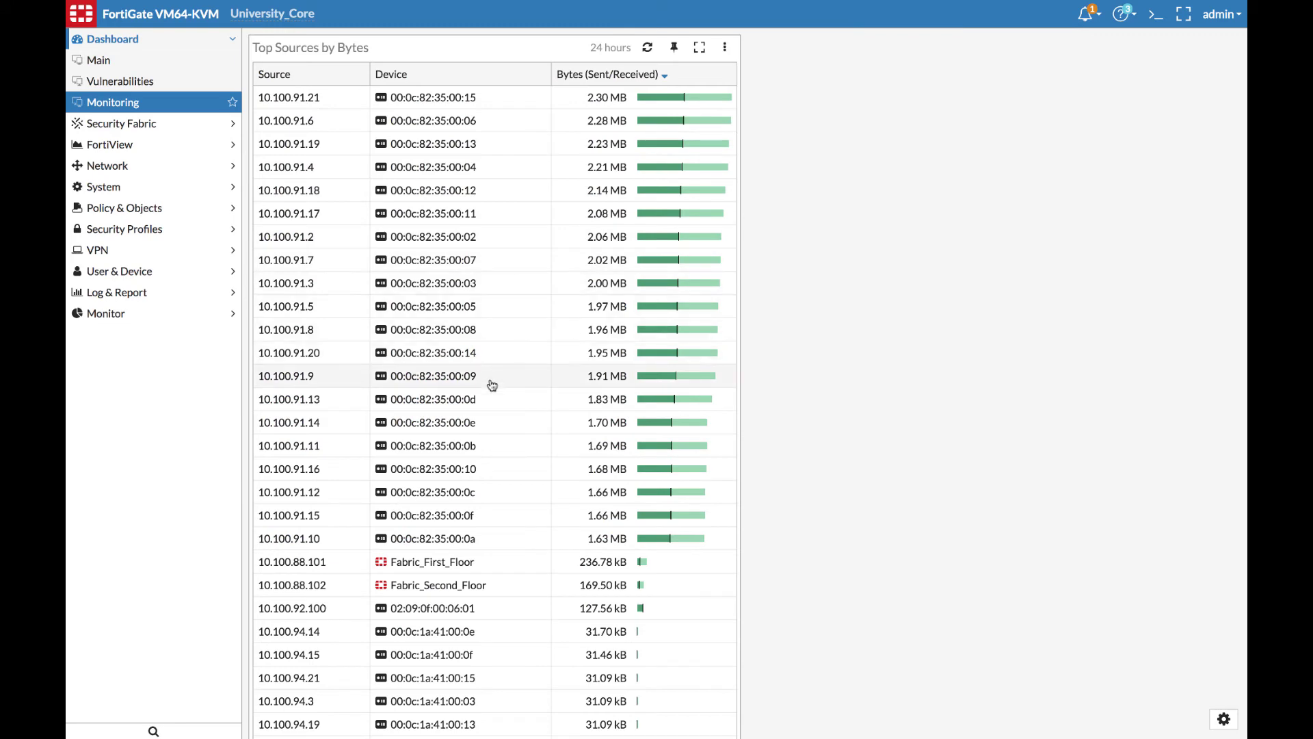
scroll(493, 384, down, 6)
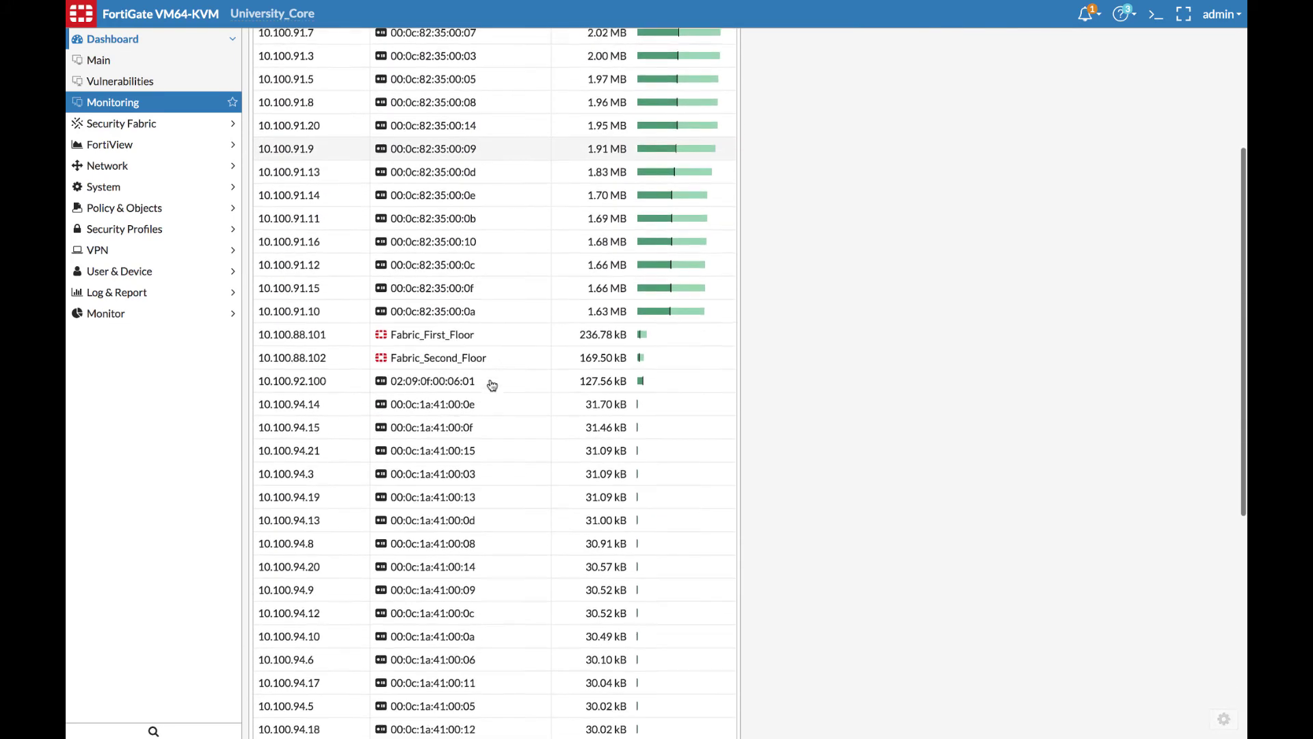
scroll(493, 385, up, 6)
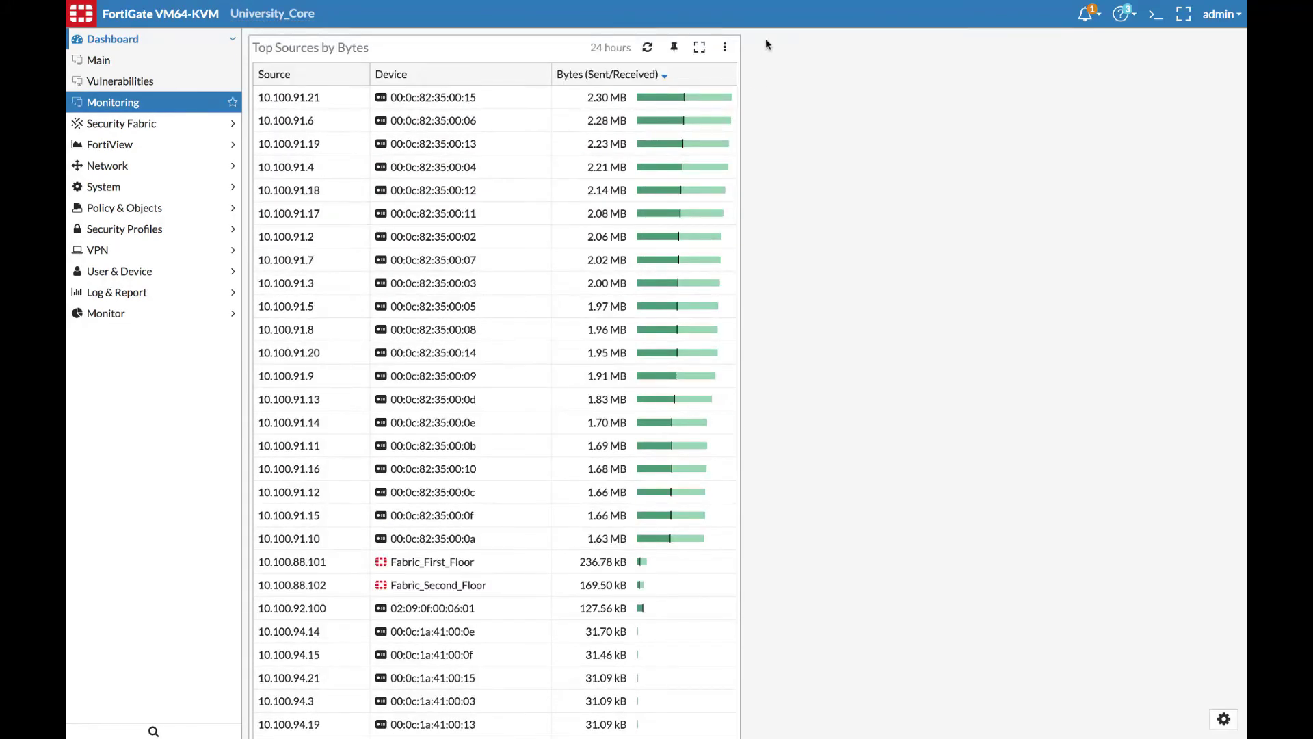
click(700, 47)
click(700, 48)
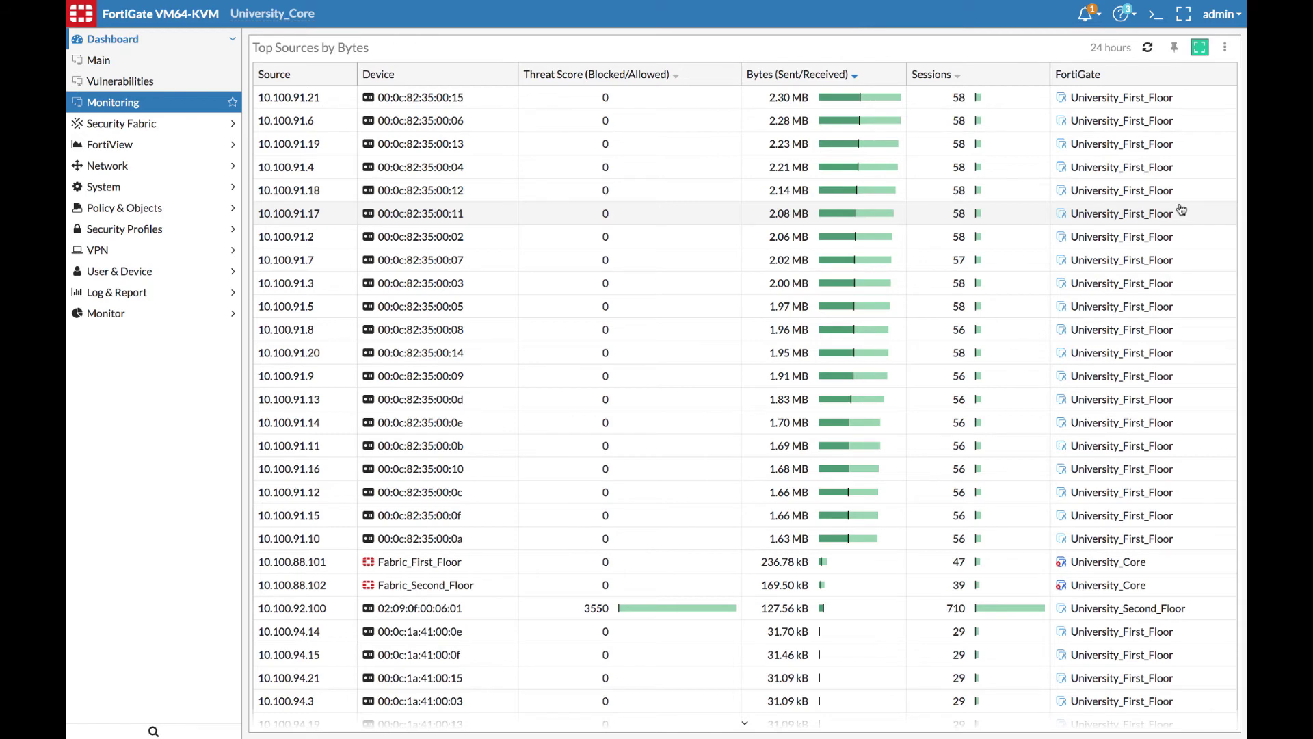
click(1200, 48)
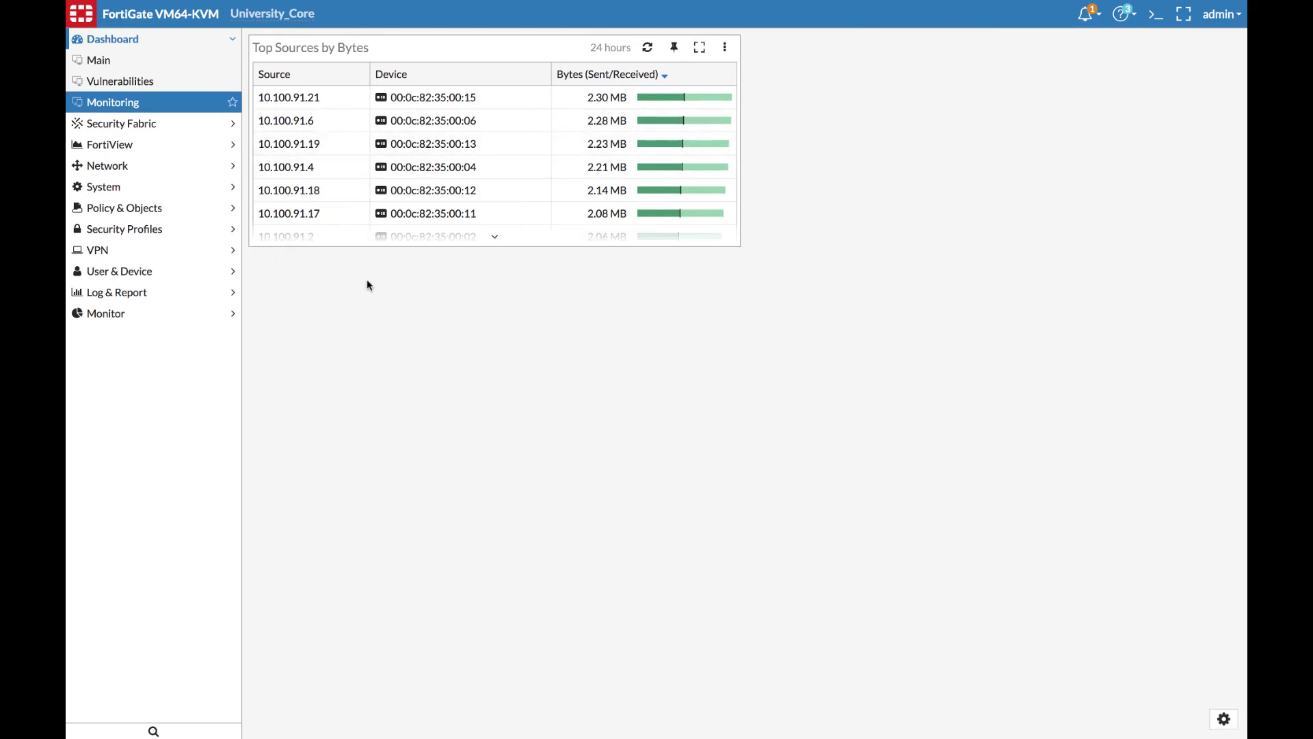
- In FortiView Sources, drill into 10.100.91.21 and list its applications, Ping and HTTP.BROWSER
click(127, 147)
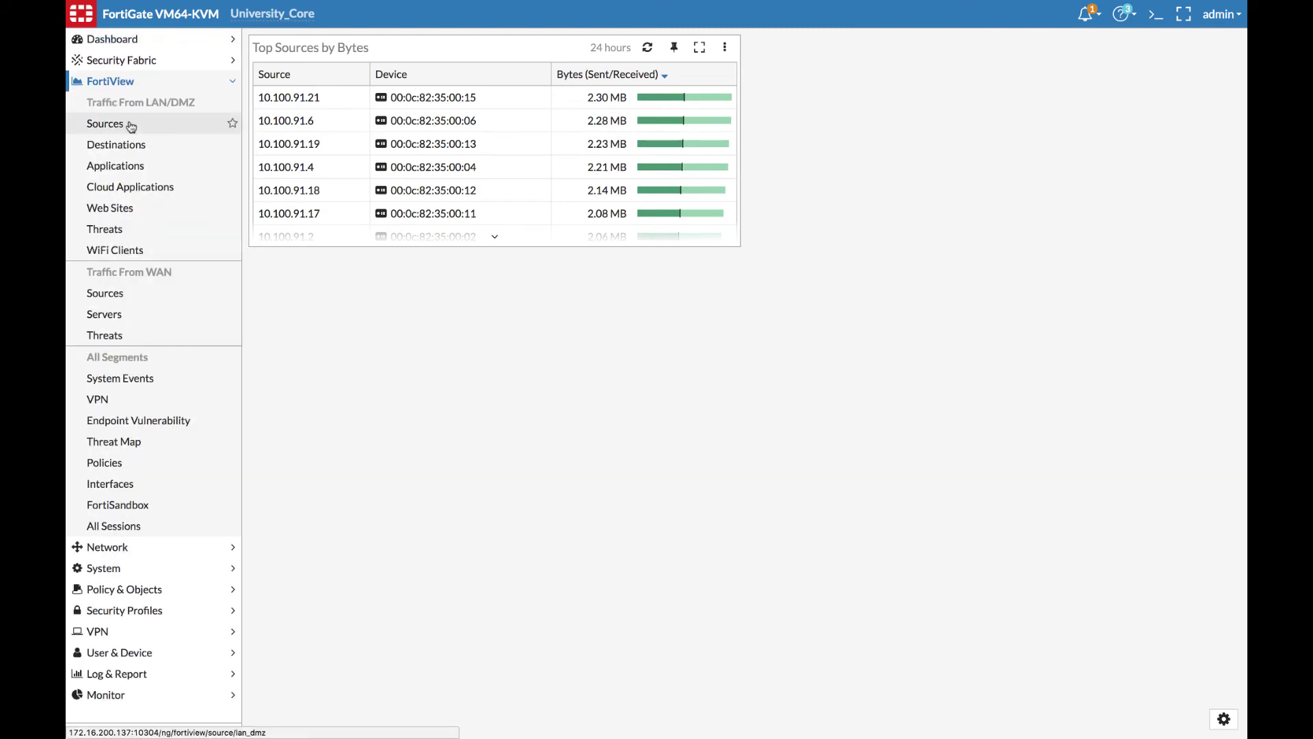
click(132, 124)
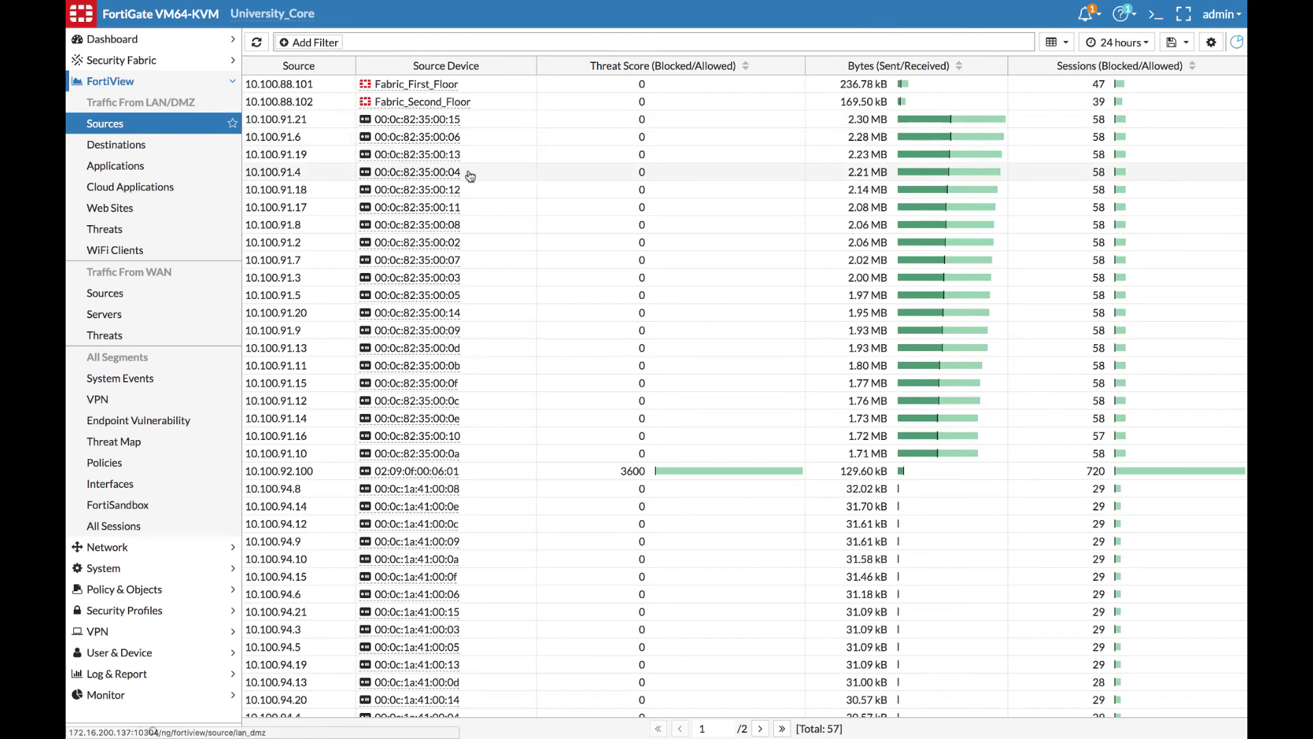
double_click(512, 127)
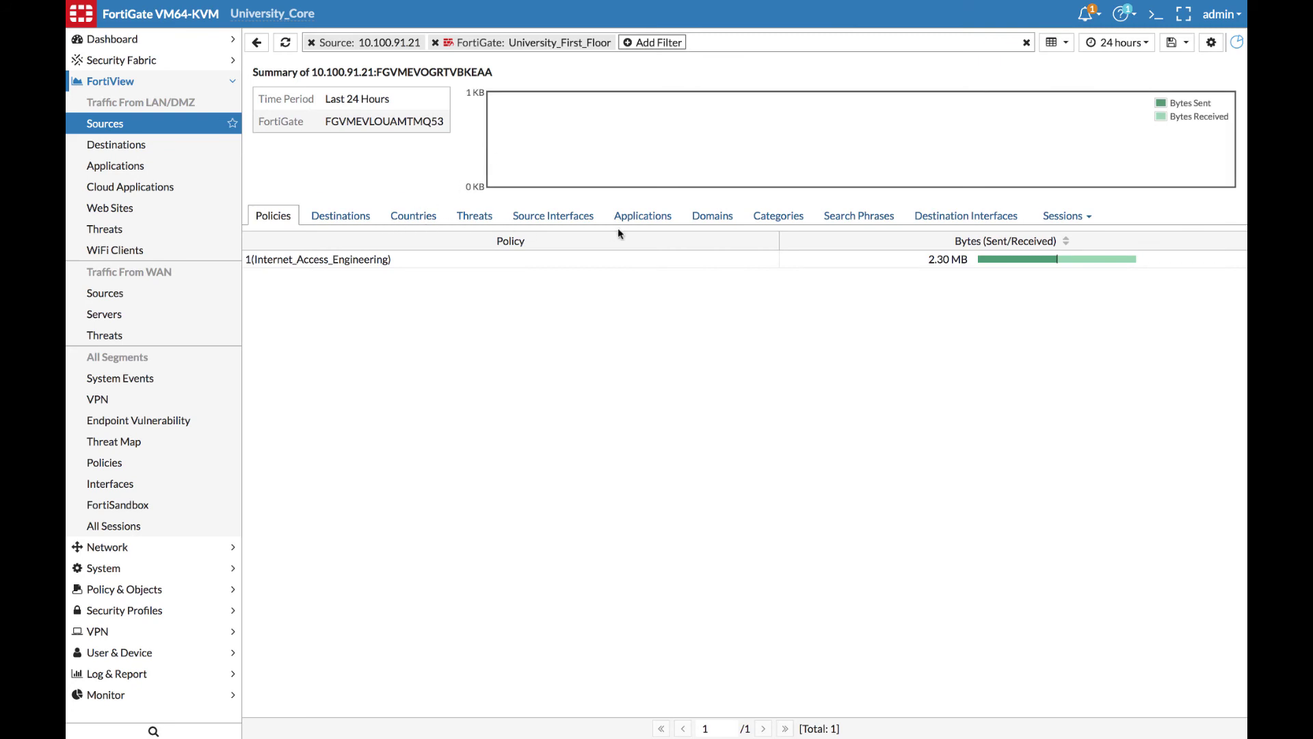
click(641, 223)
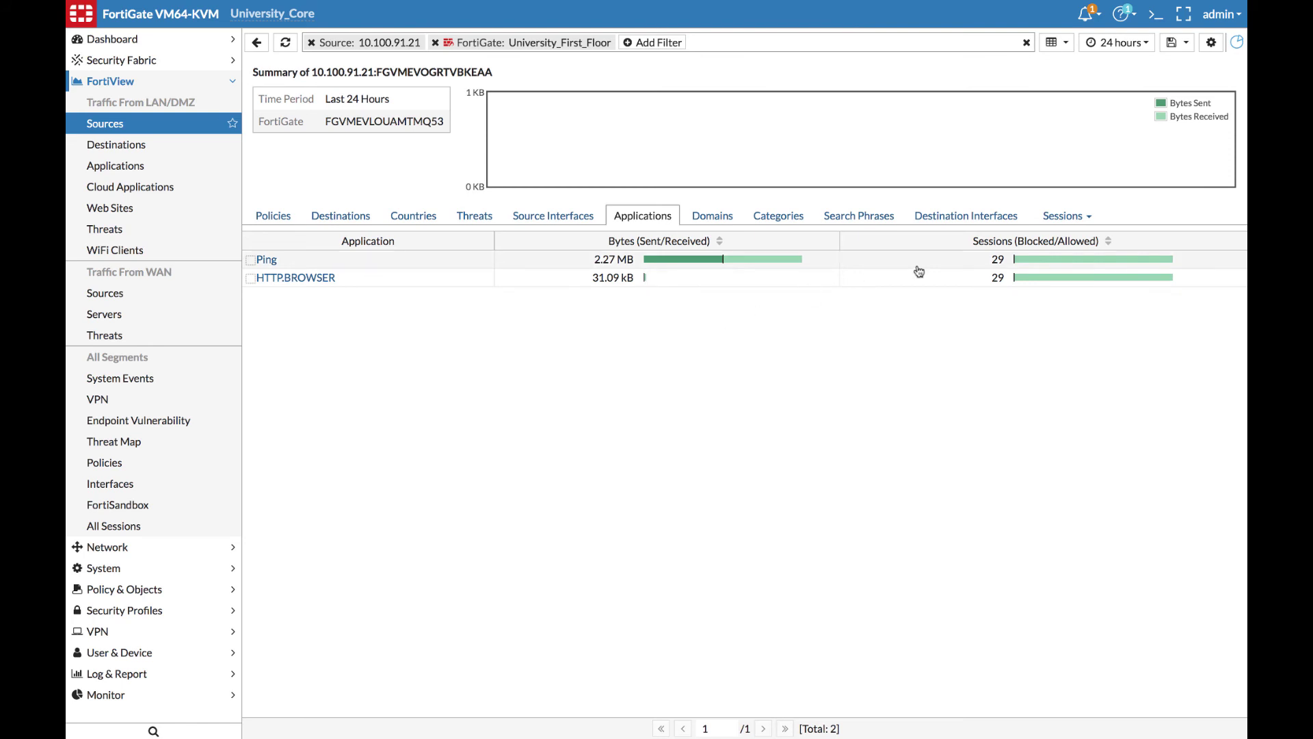
click(1173, 44)
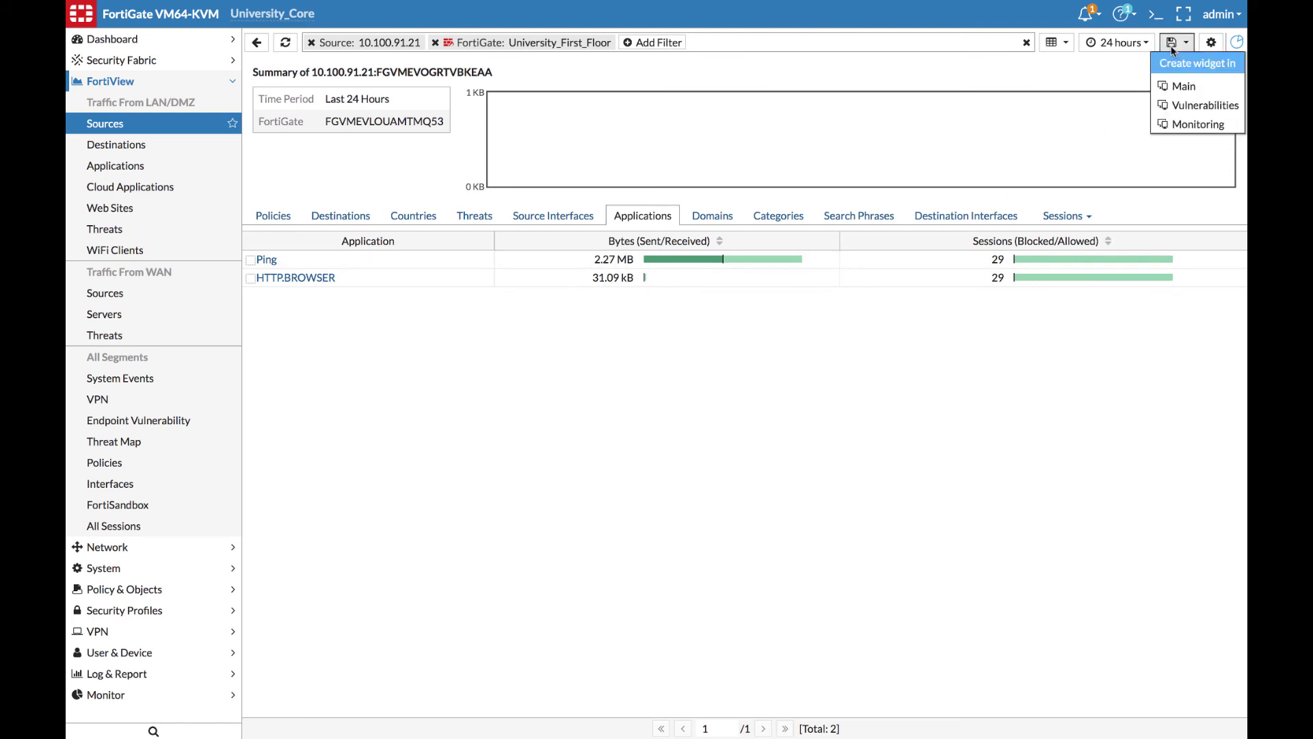
- Save the 10.100.91.21 Top Applications view as a widget on the Monitoring dashboard
click(1197, 124)
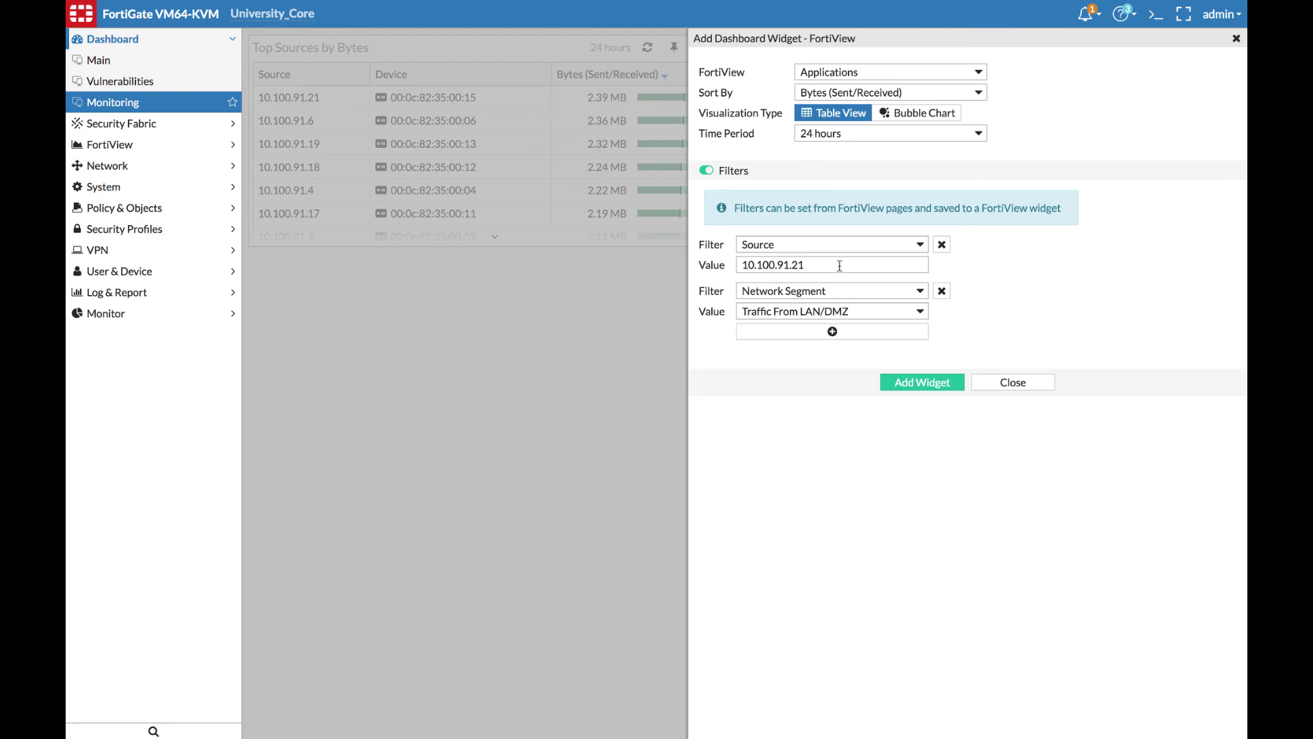
click(922, 391)
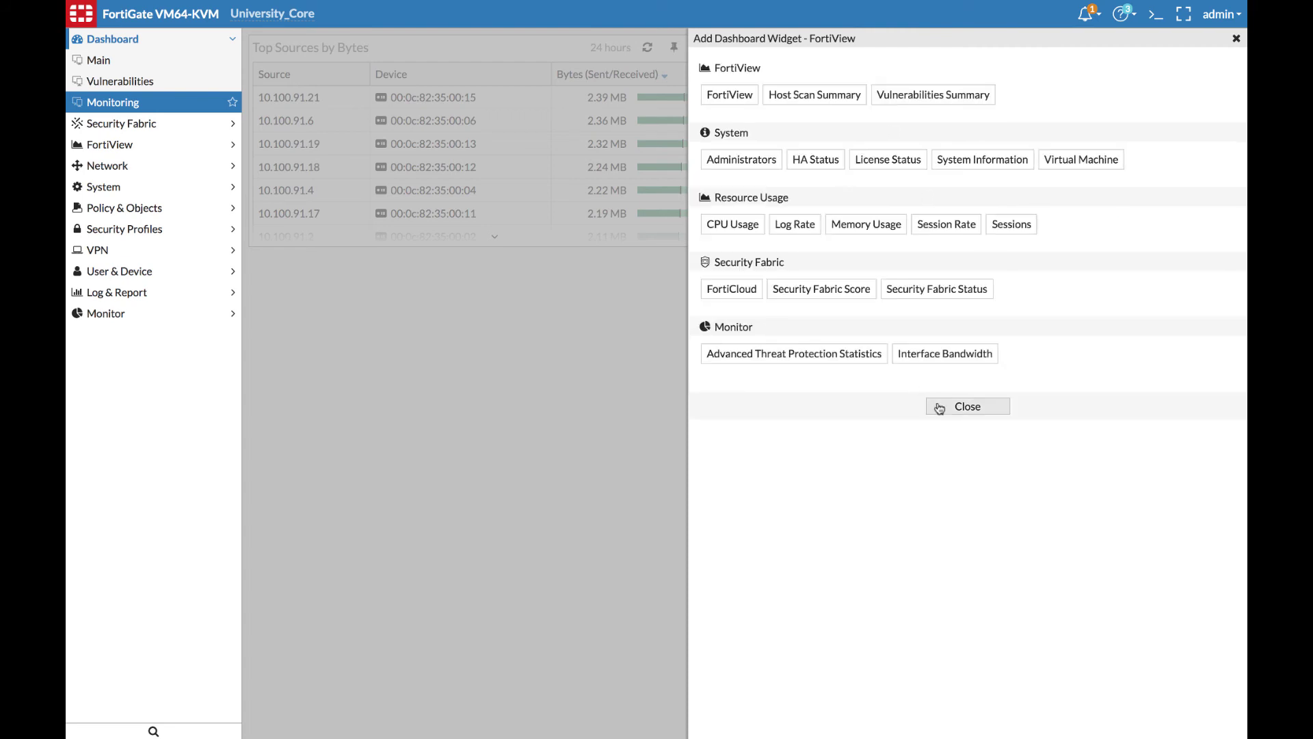
click(940, 406)
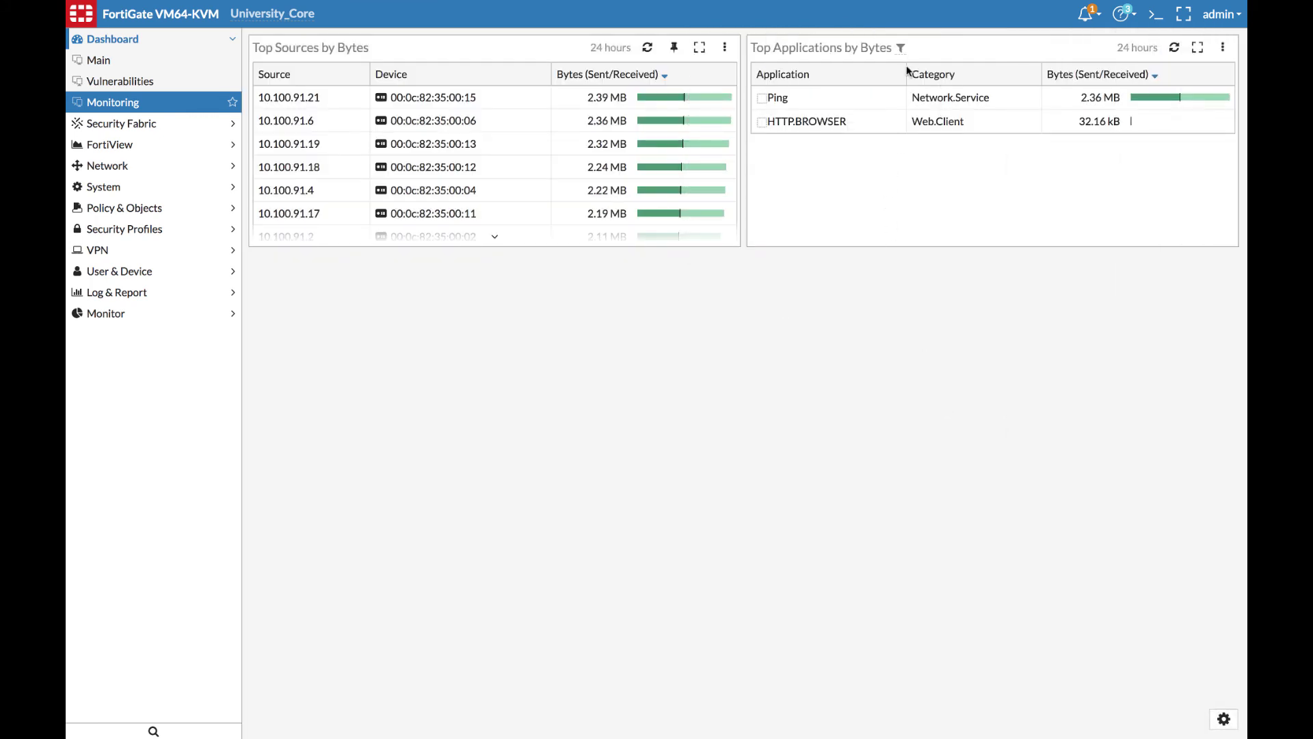
mouse_move(903, 49)
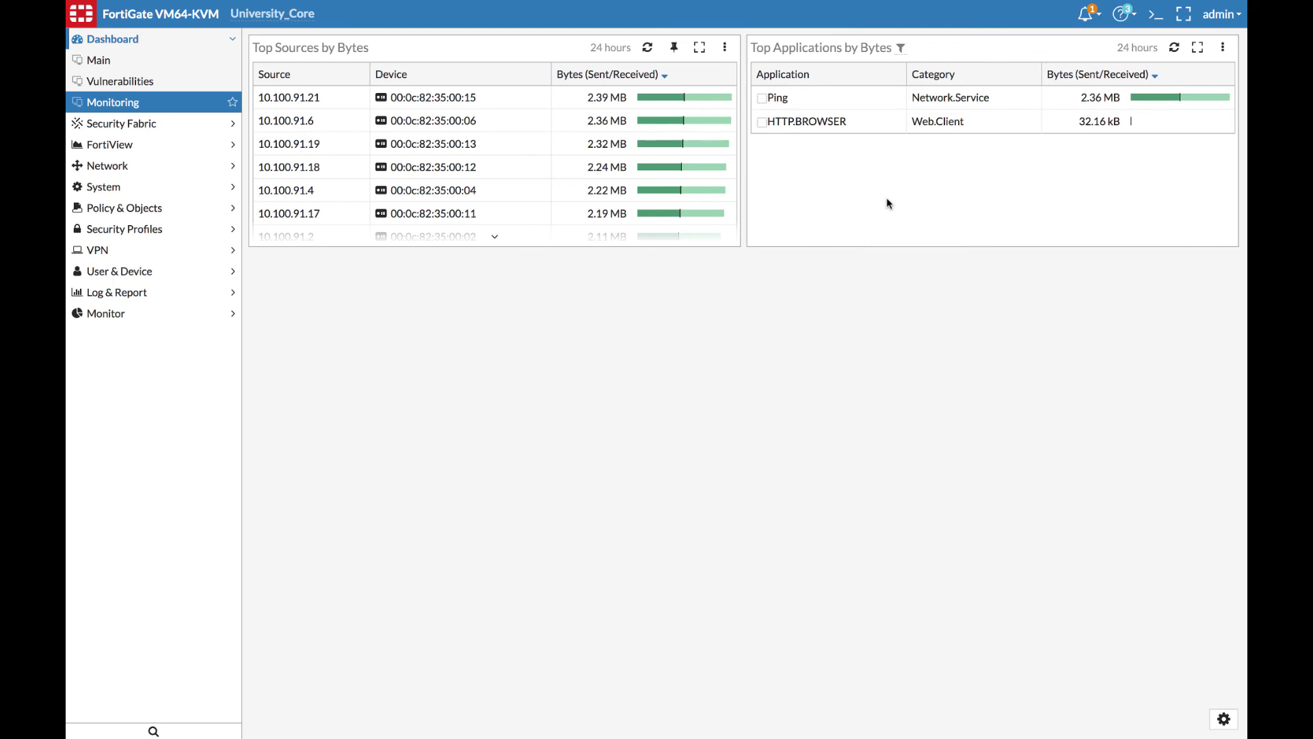